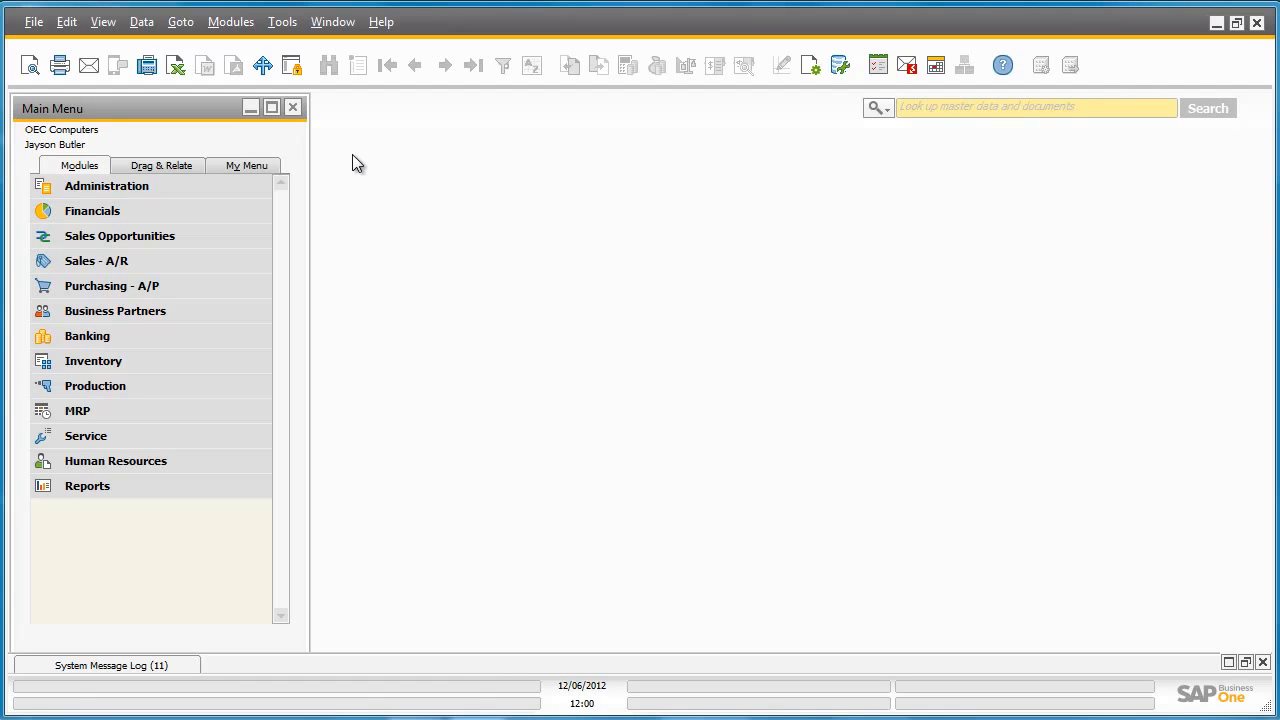
Start a new Goods Receipt PO and choose CTI Computers as the vendor
{"action": "left_click", "coordinate": [241, 286]}
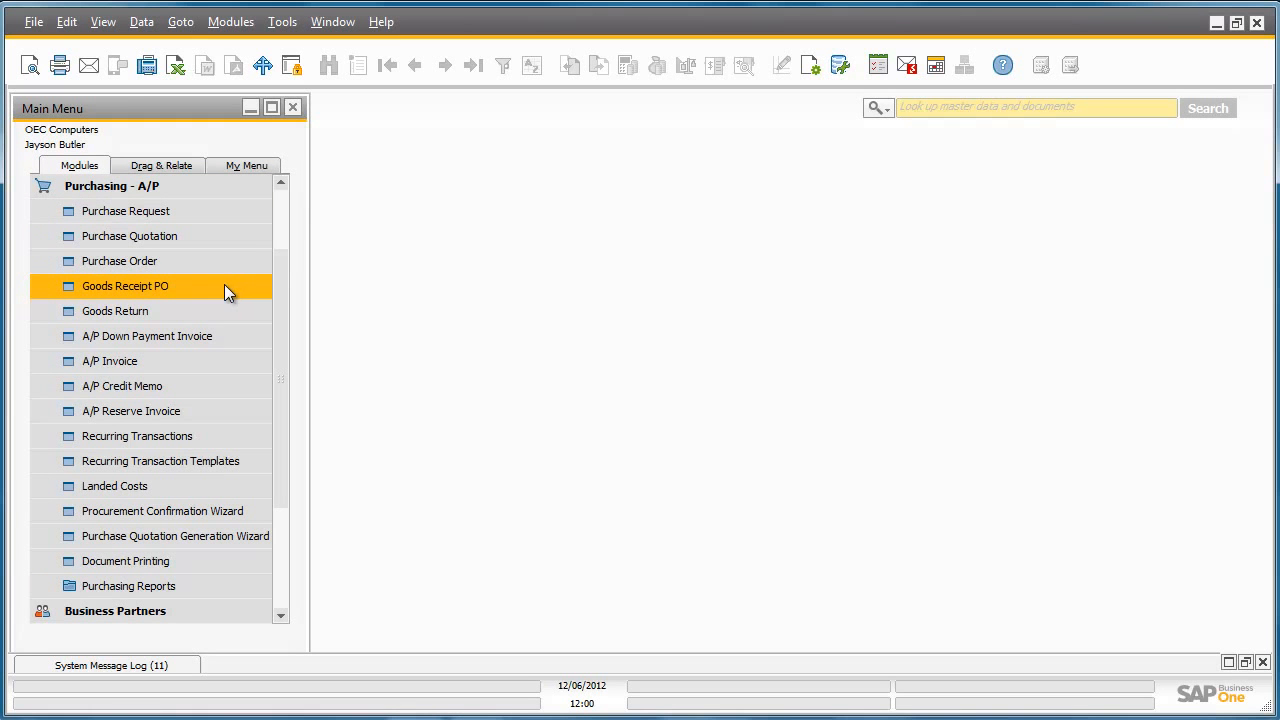
{"action": "left_click", "coordinate": [225, 287]}
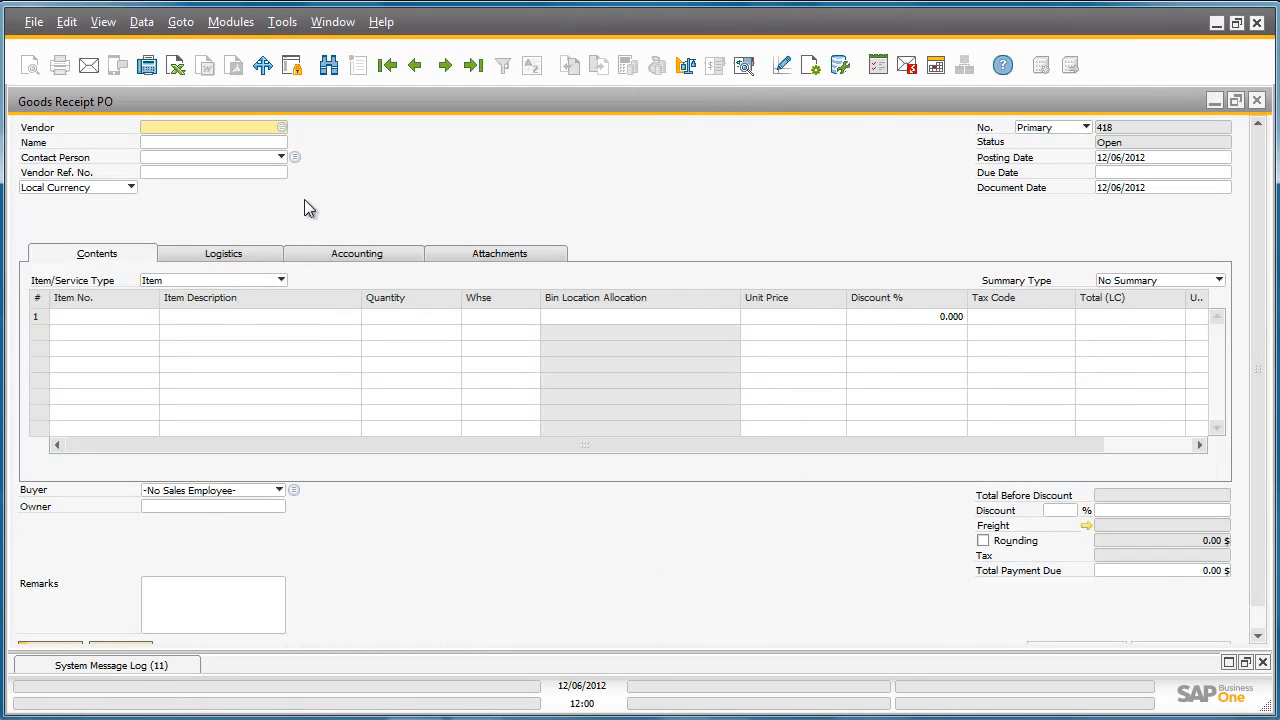
{"action": "left_click", "coordinate": [283, 127]}
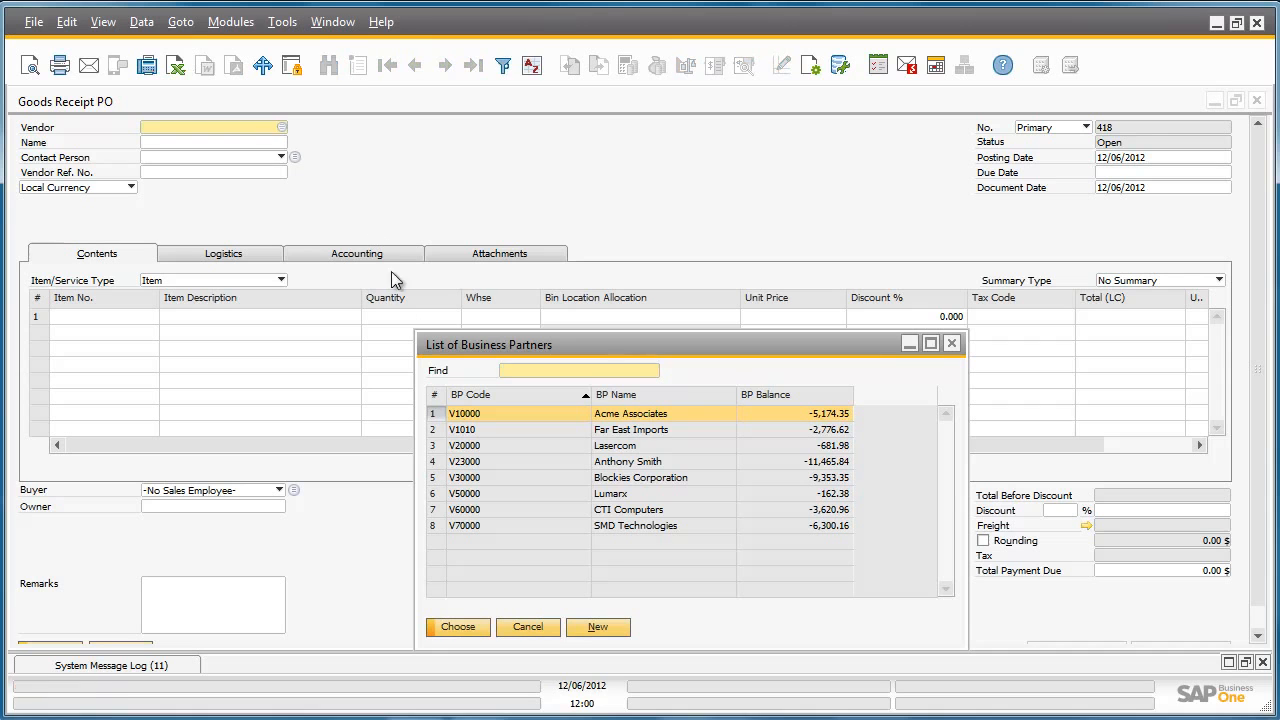
{"action": "left_click", "coordinate": [445, 510]}
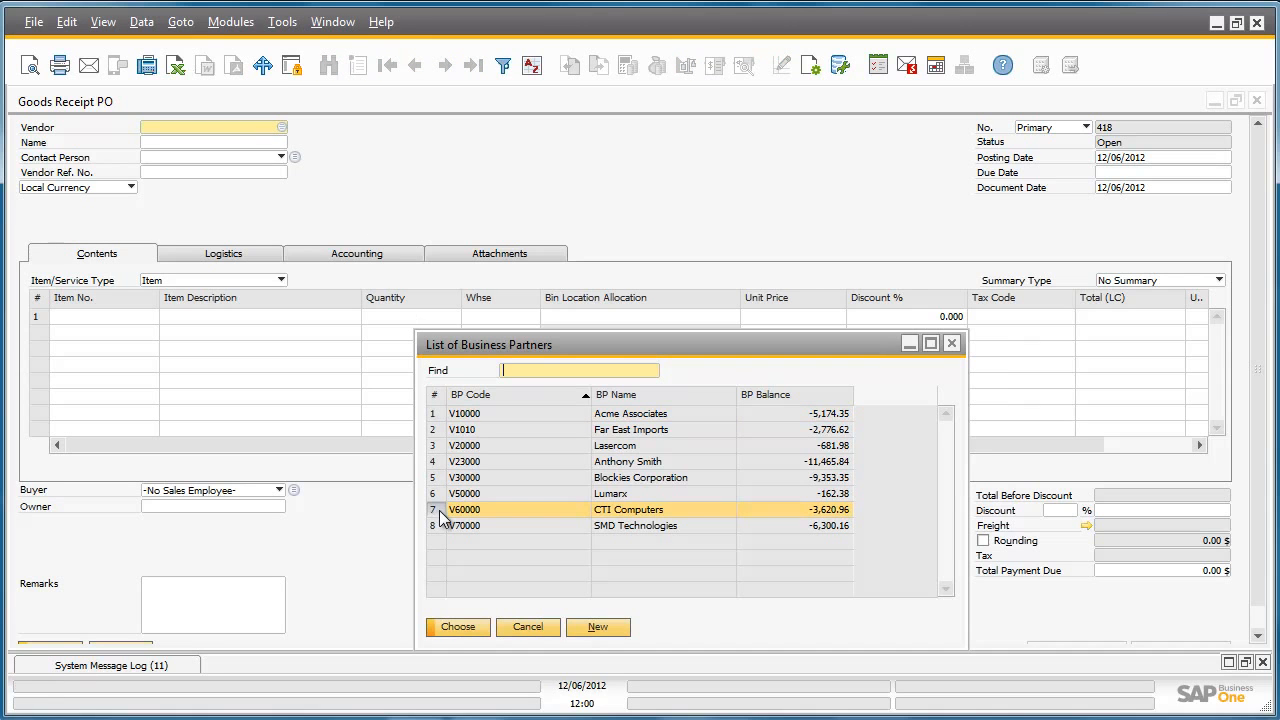
{"action": "left_click", "coordinate": [457, 627]}
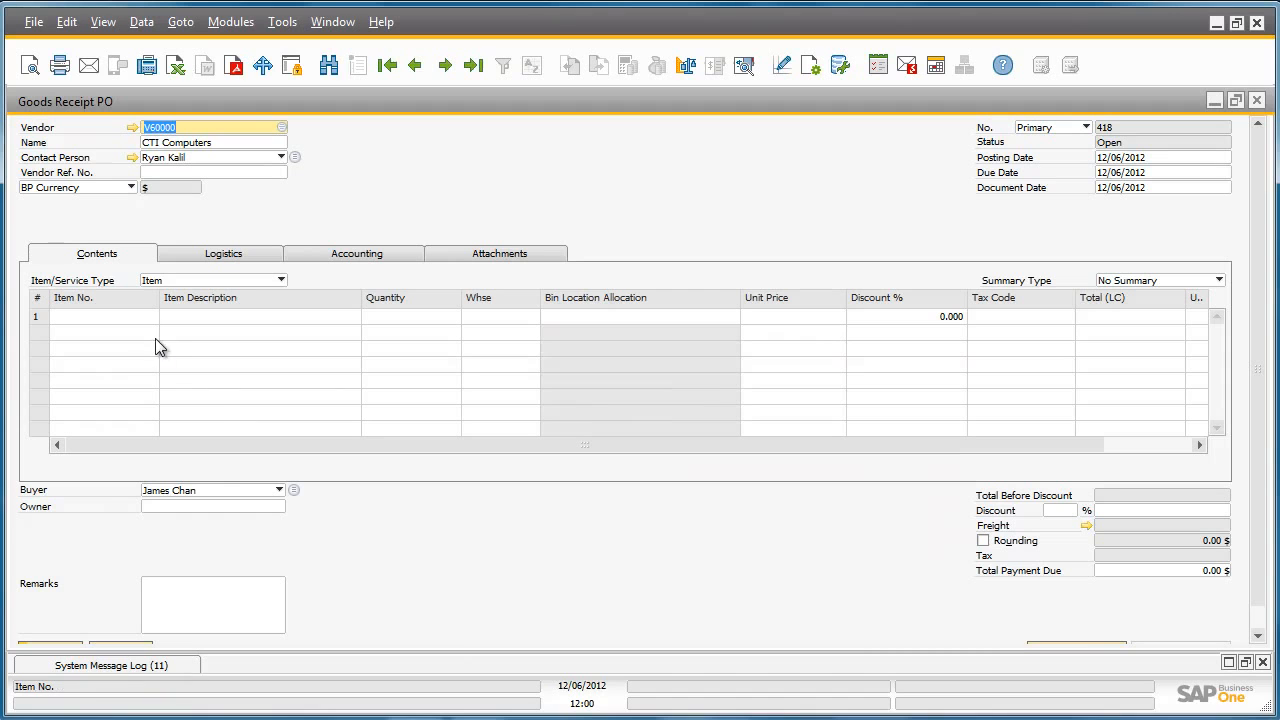
Add the item SDHC 64 GB CLASS 10 to the first row with a quantity of 50
{"action": "left_click", "coordinate": [137, 316]}
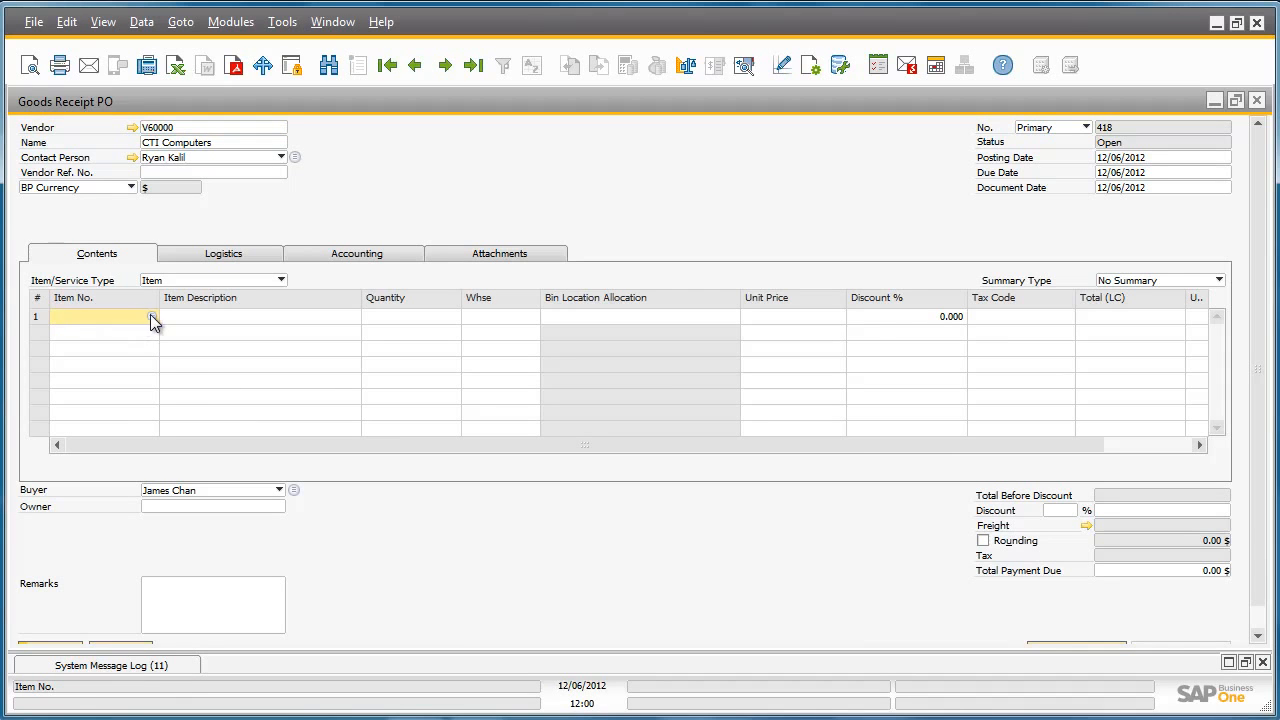
{"action": "left_click", "coordinate": [151, 315]}
{"action": "left_click", "coordinate": [658, 397]}
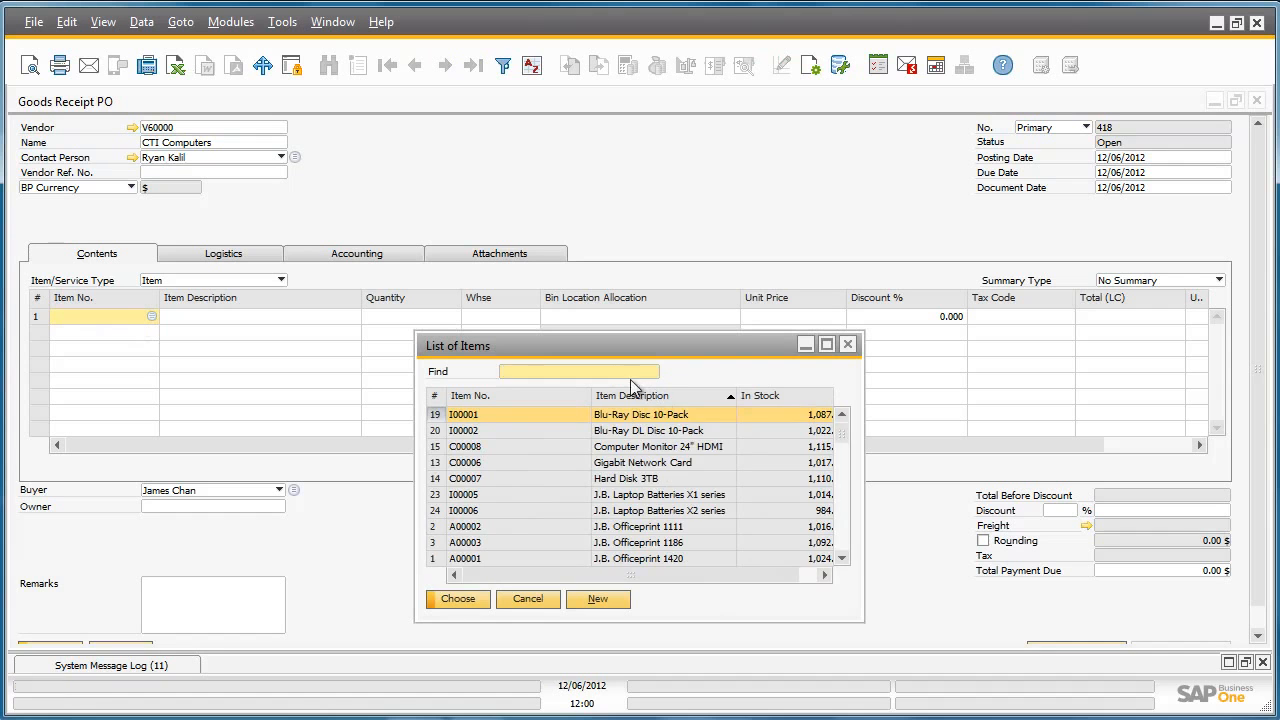
{"action": "type", "text": "SD"}
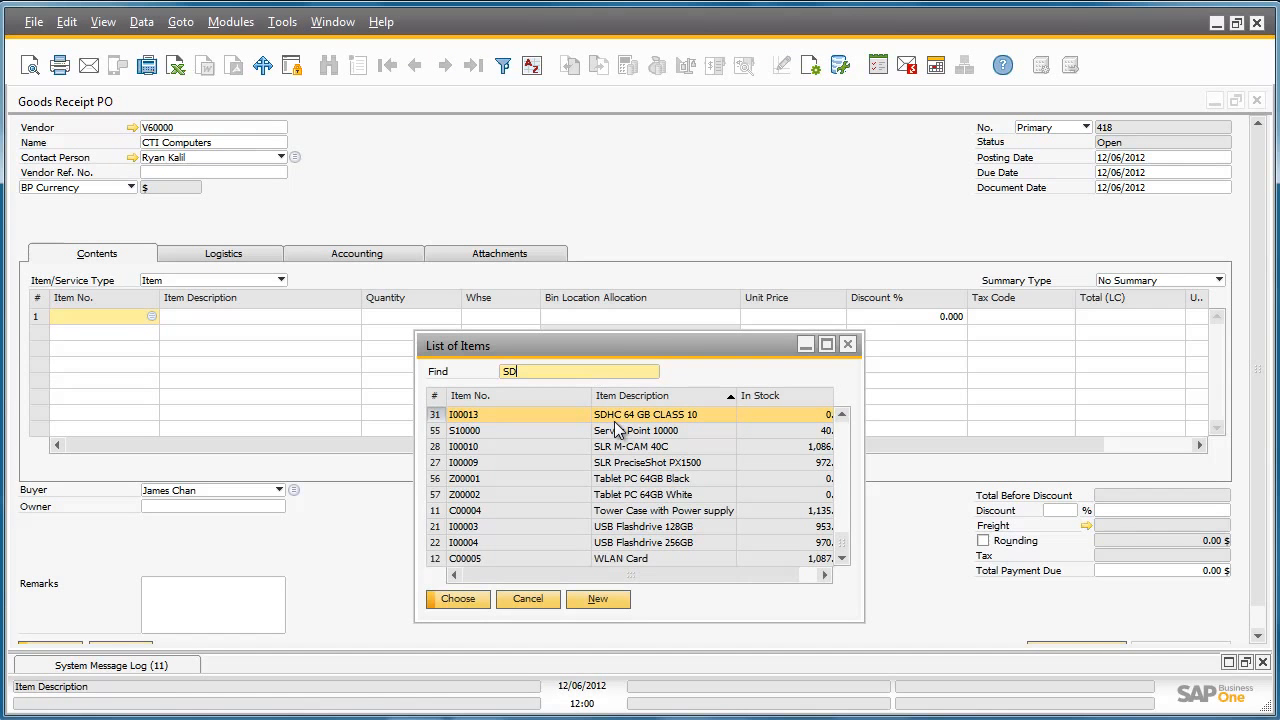
{"action": "double_click", "coordinate": [614, 418]}
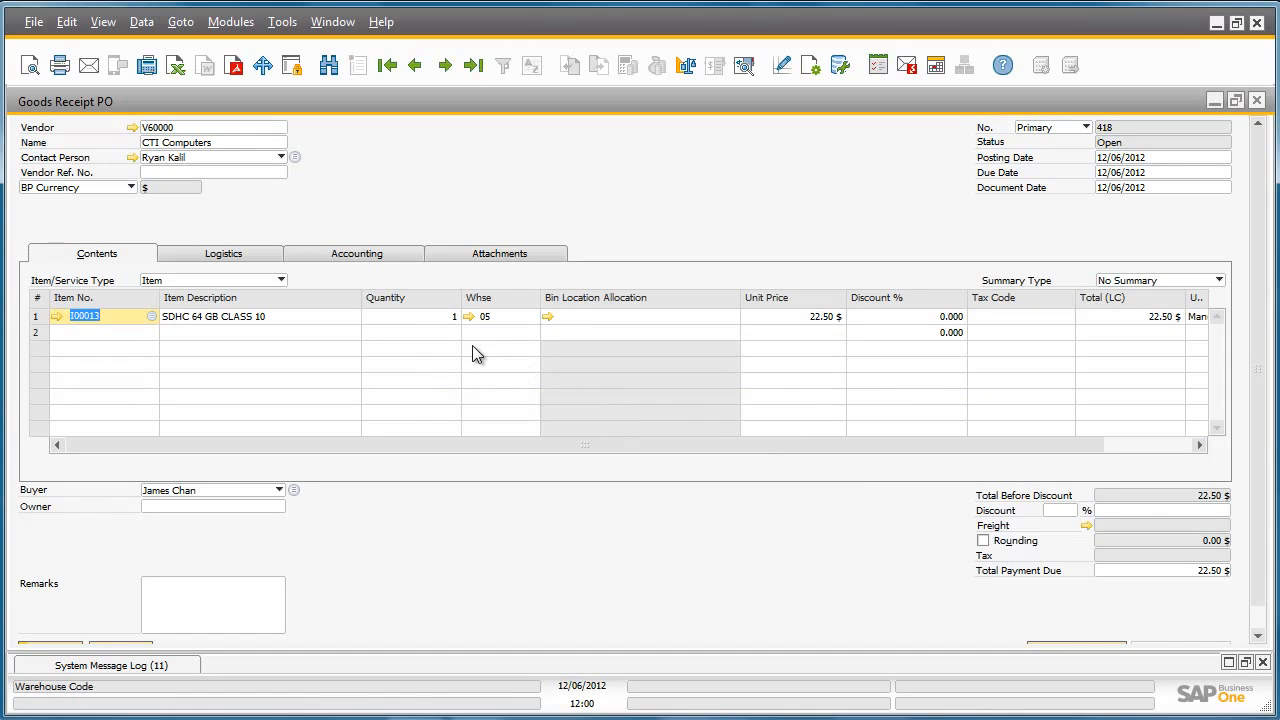
{"action": "left_click", "coordinate": [445, 316]}
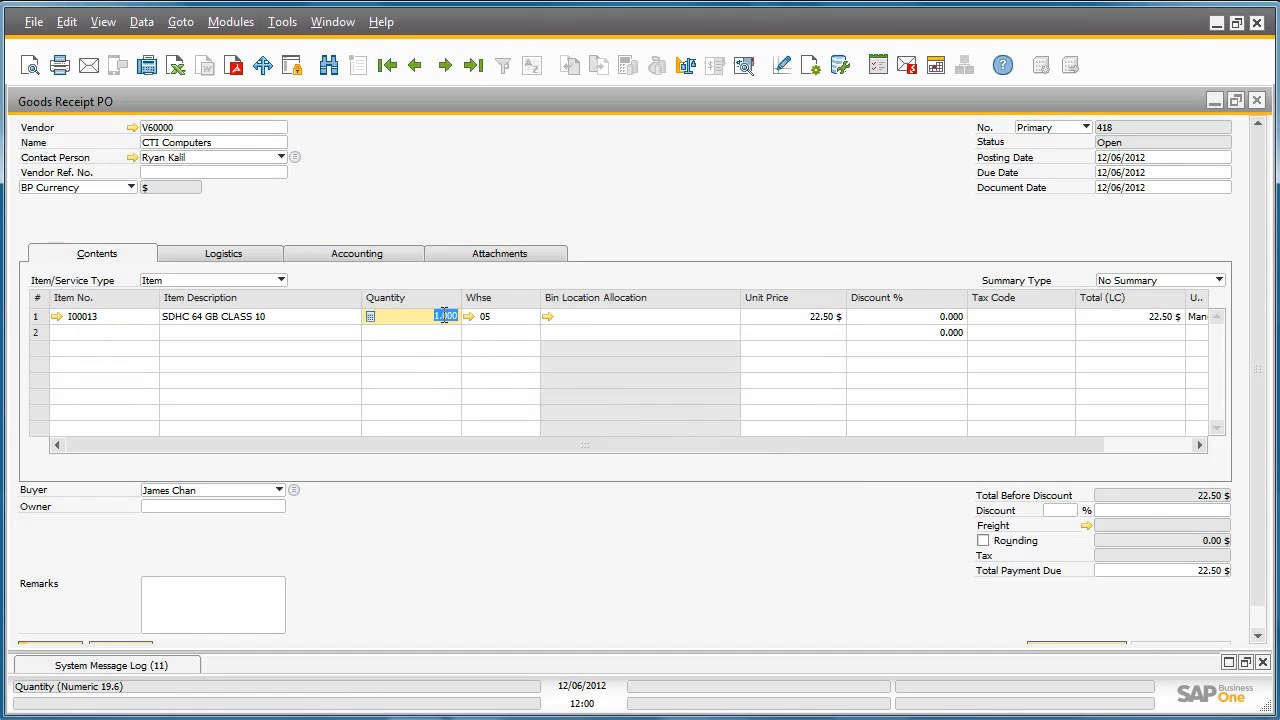
{"action": "type", "text": "50"}
{"action": "key", "text": "Tab"}
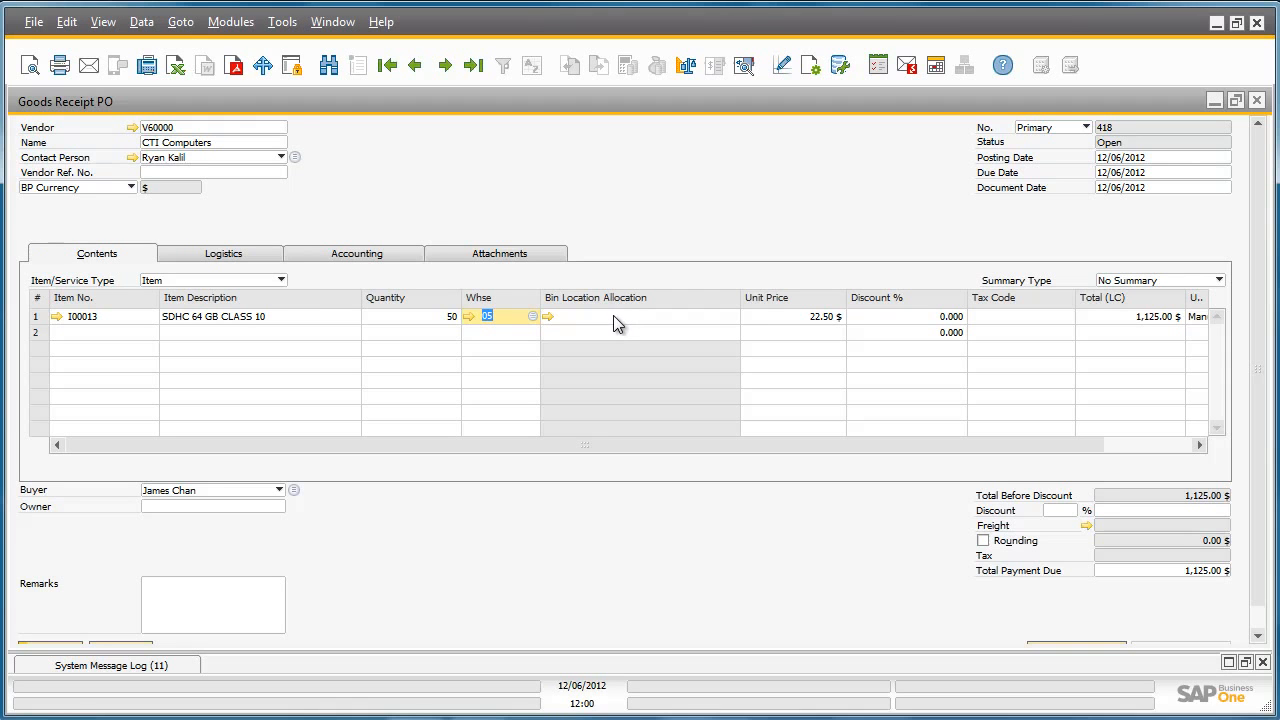
In the row's bin location allocation, allocate 25 units to bin 05-A4-S4-L1
{"action": "left_click", "coordinate": [550, 318]}
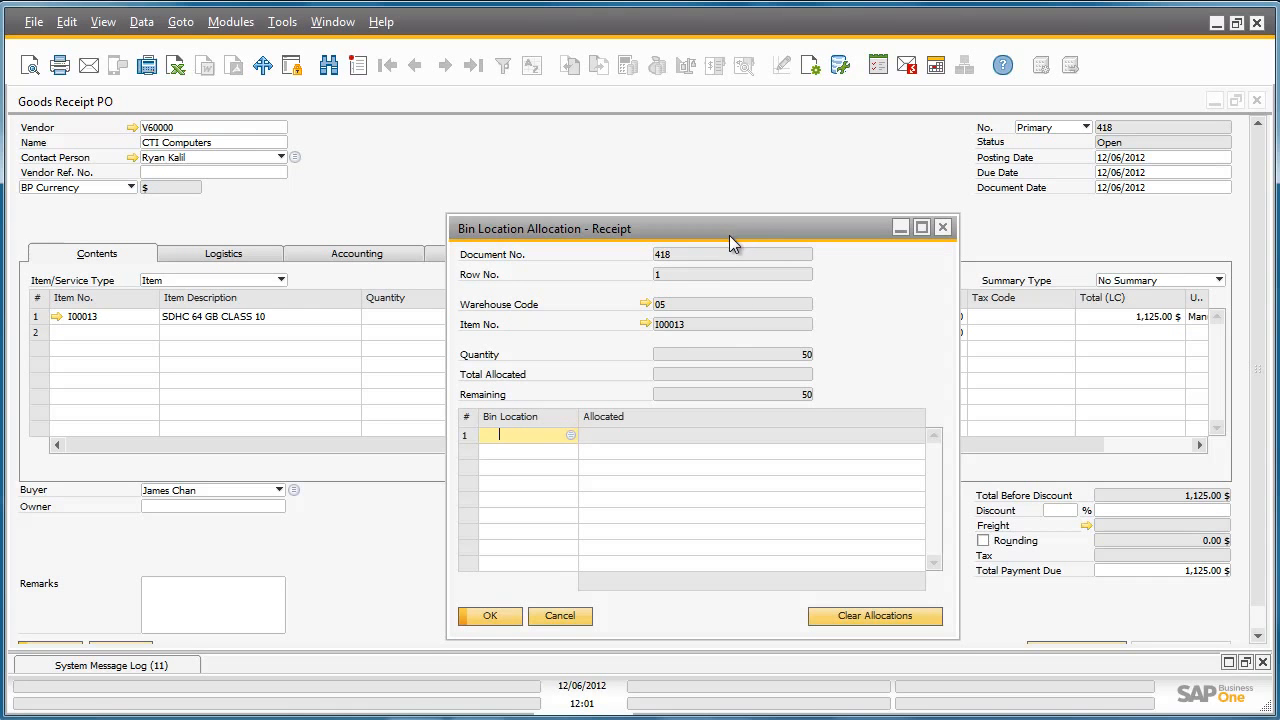
{"action": "left_click", "coordinate": [571, 436]}
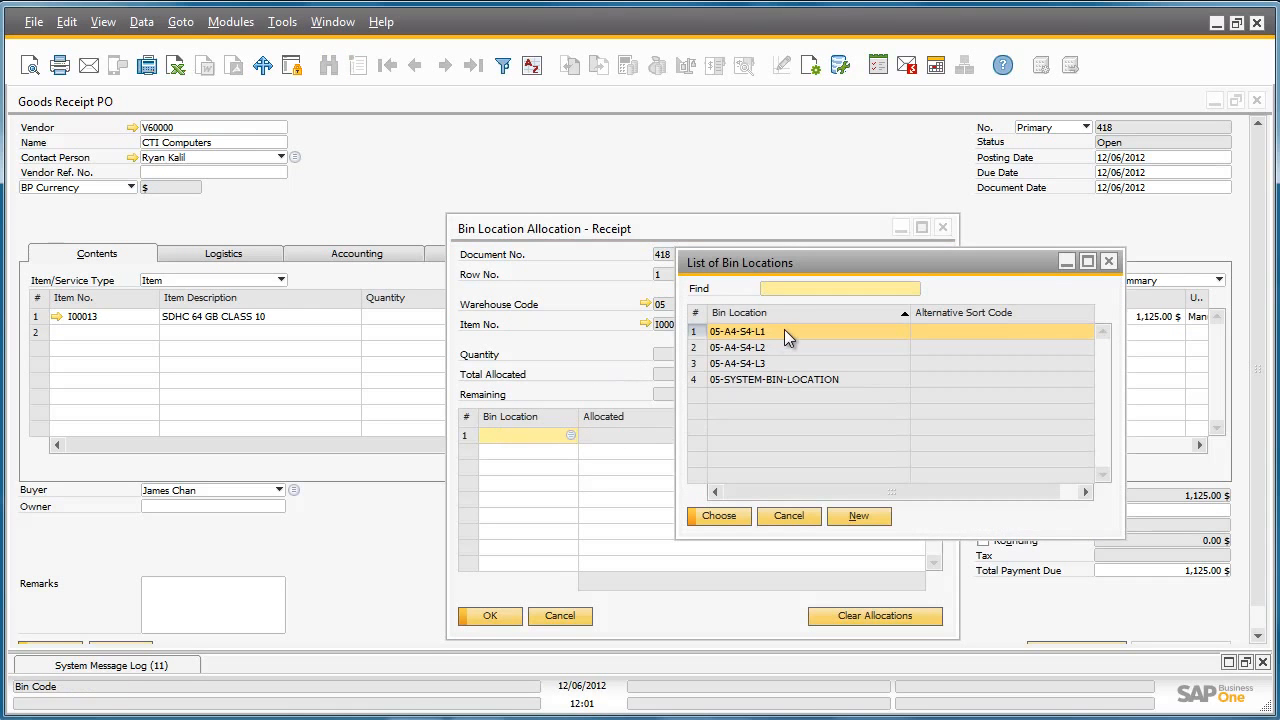
{"action": "double_click", "coordinate": [786, 331]}
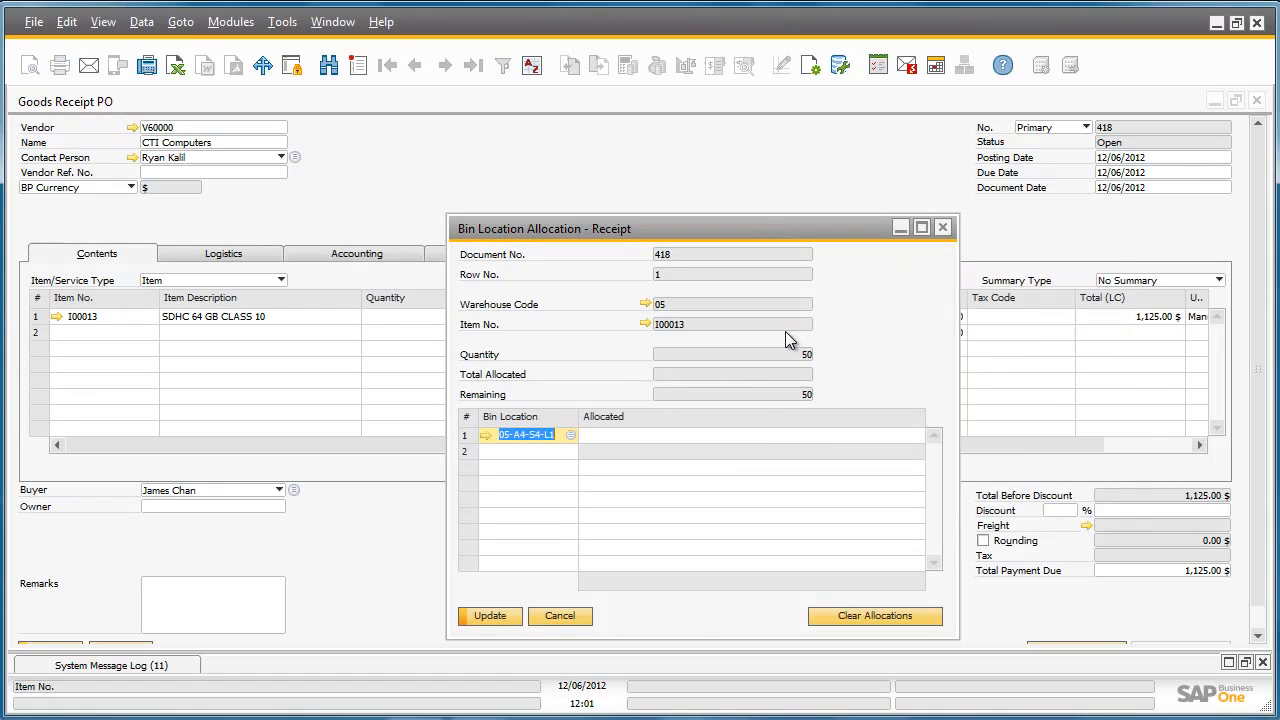
{"action": "left_click", "coordinate": [767, 435]}
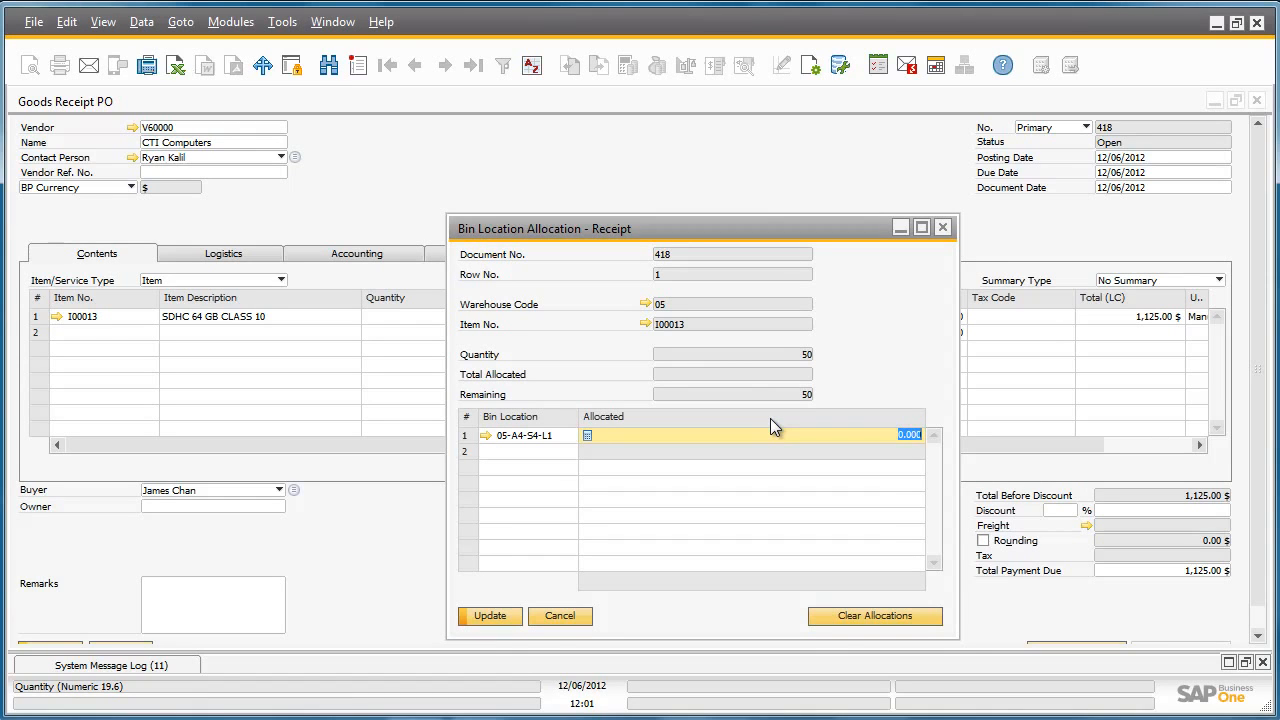
{"action": "type", "text": "25"}
Allocate another 25 units to bin 05-A4-S4-L2, save the bin allocations and return to the goods receipt
{"action": "left_click", "coordinate": [559, 453]}
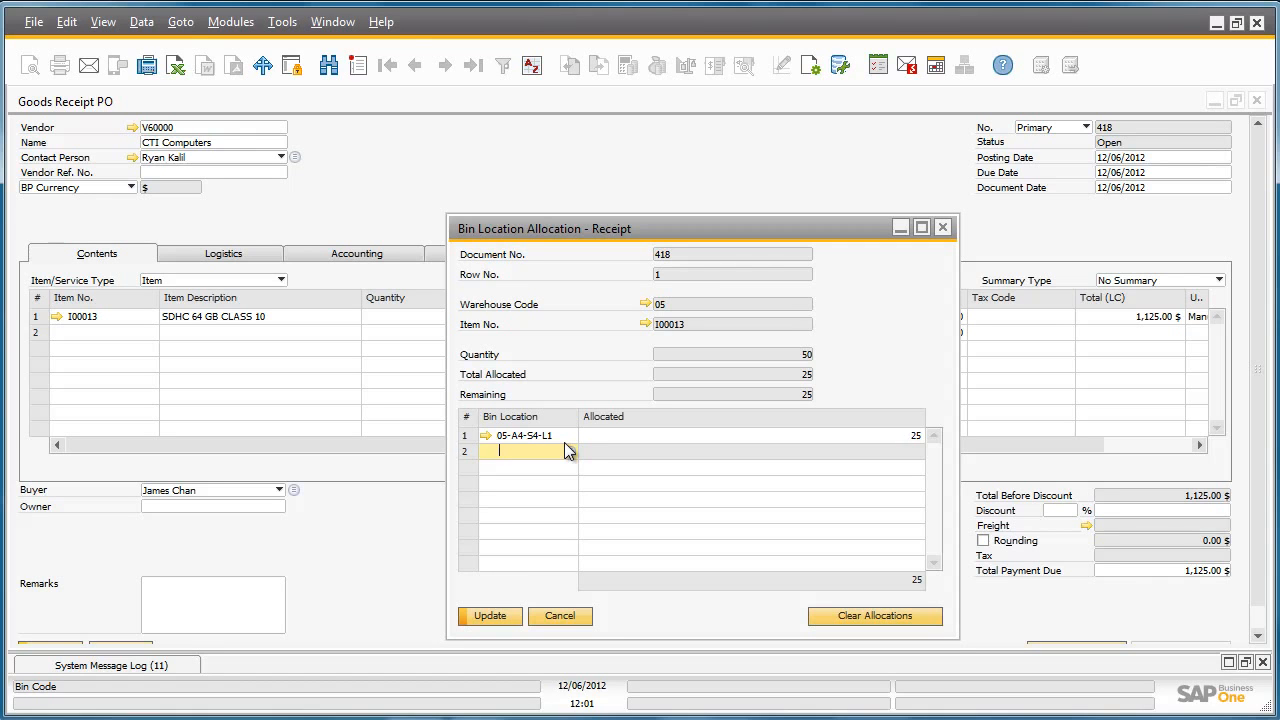
{"action": "type", "text": "05-a4-s4-l2"}
{"action": "key", "text": "Tab"}
{"action": "type", "text": "25"}
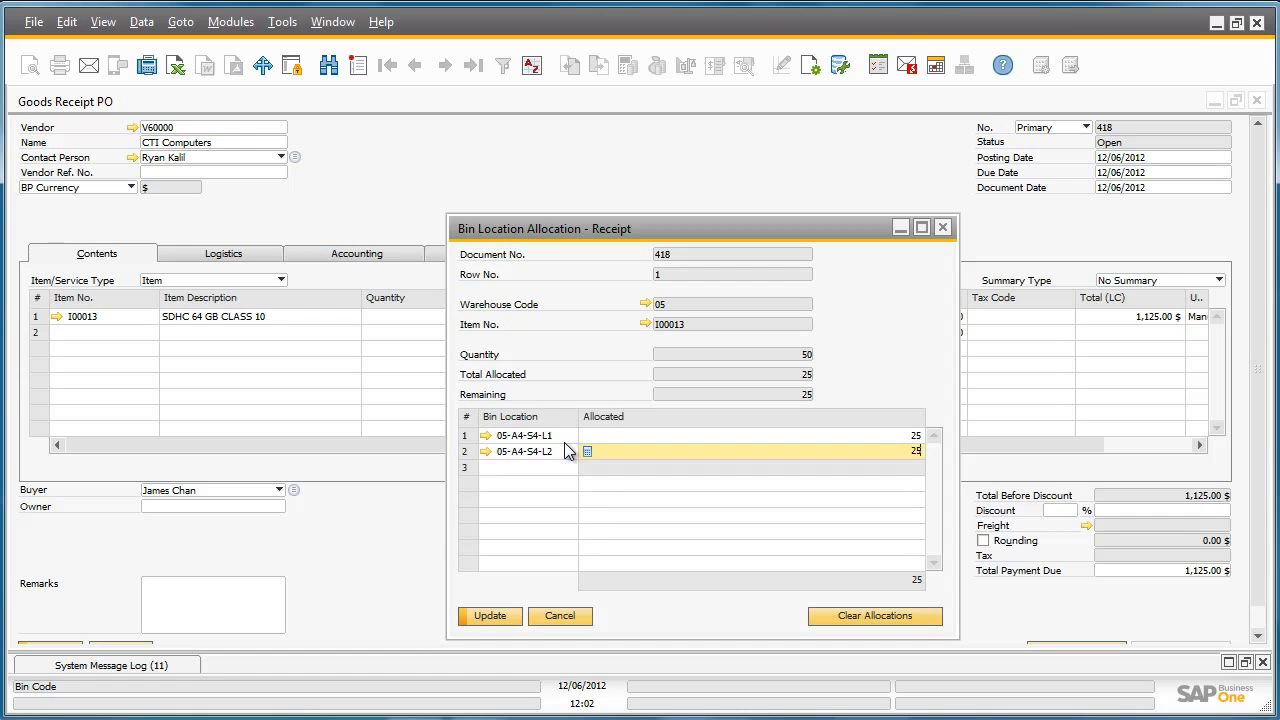
{"action": "key", "text": "Tab"}
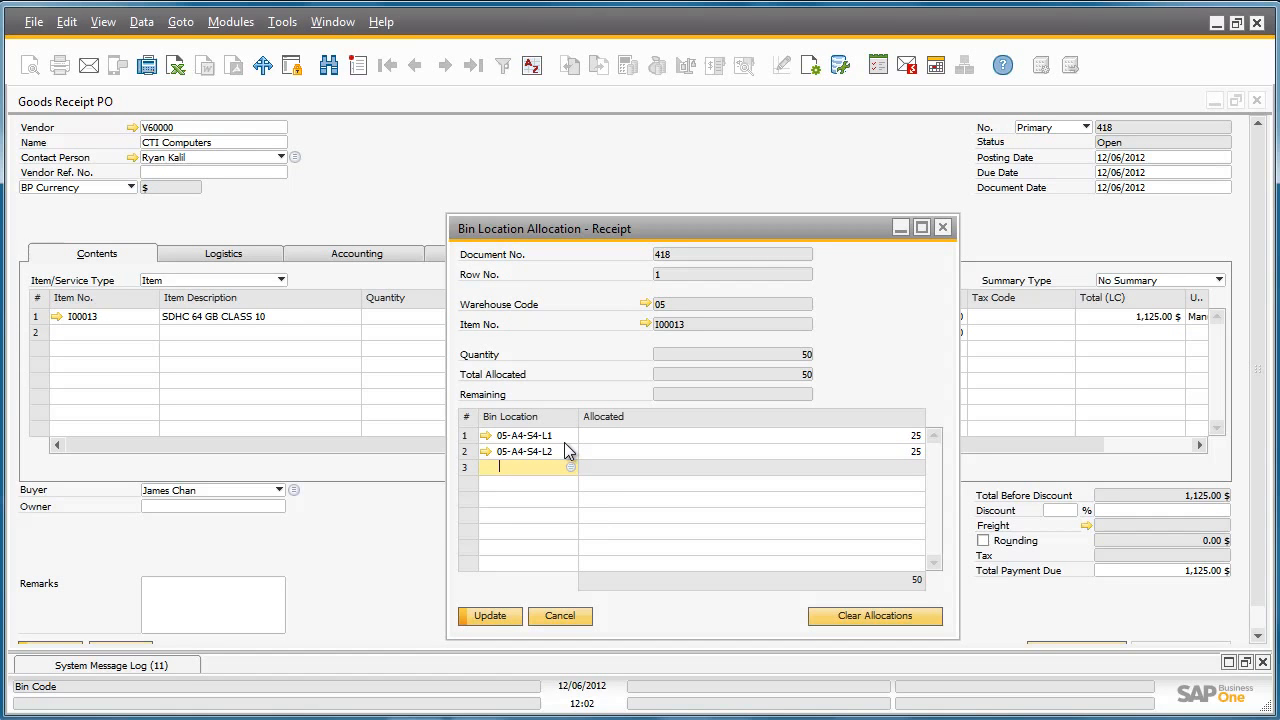
{"action": "left_click", "coordinate": [508, 612]}
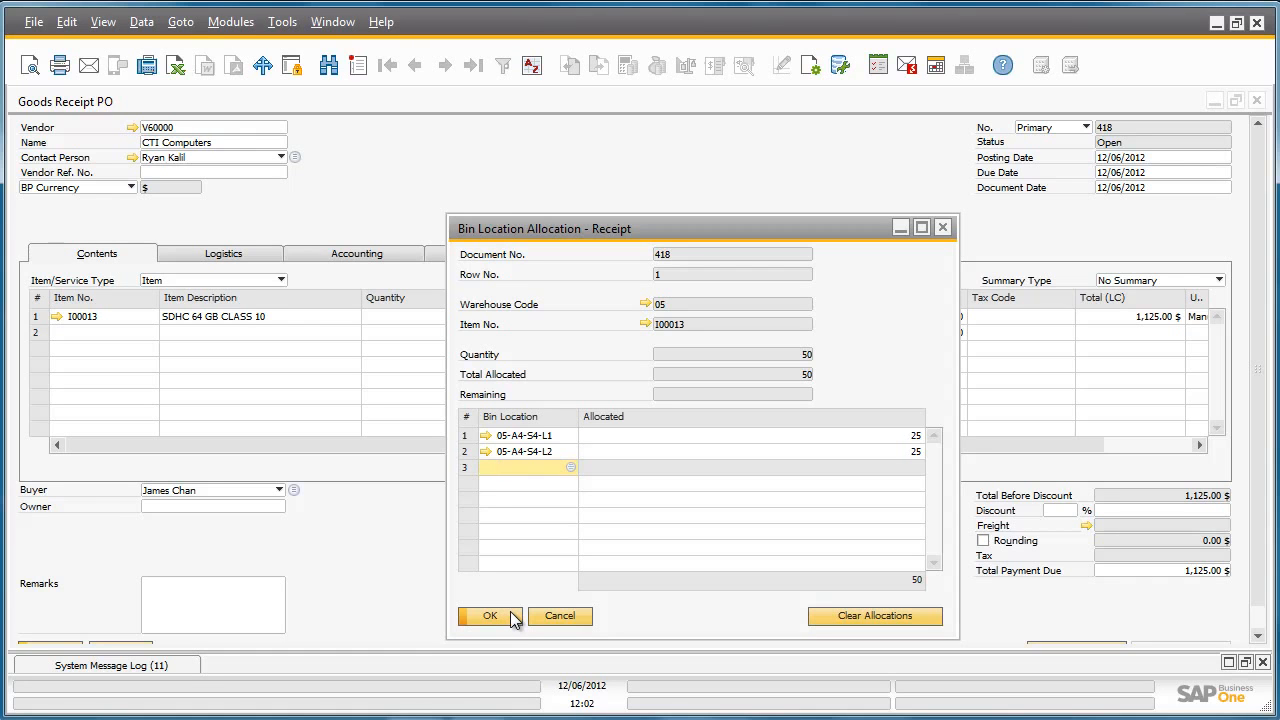
{"action": "left_click", "coordinate": [512, 616]}
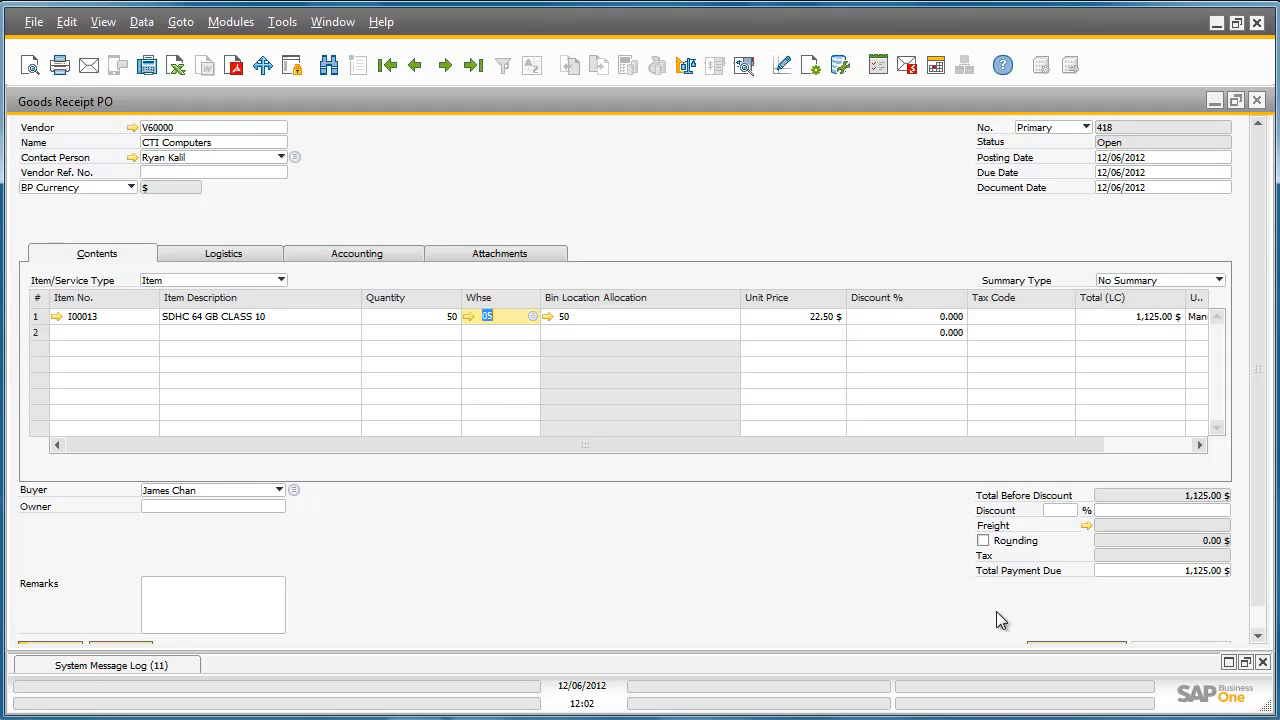
Add the Goods Receipt PO, accept that it cannot be changed, and close the document window
{"action": "left_click_drag", "start_coordinate": [1263, 589], "coordinate": [1263, 622]}
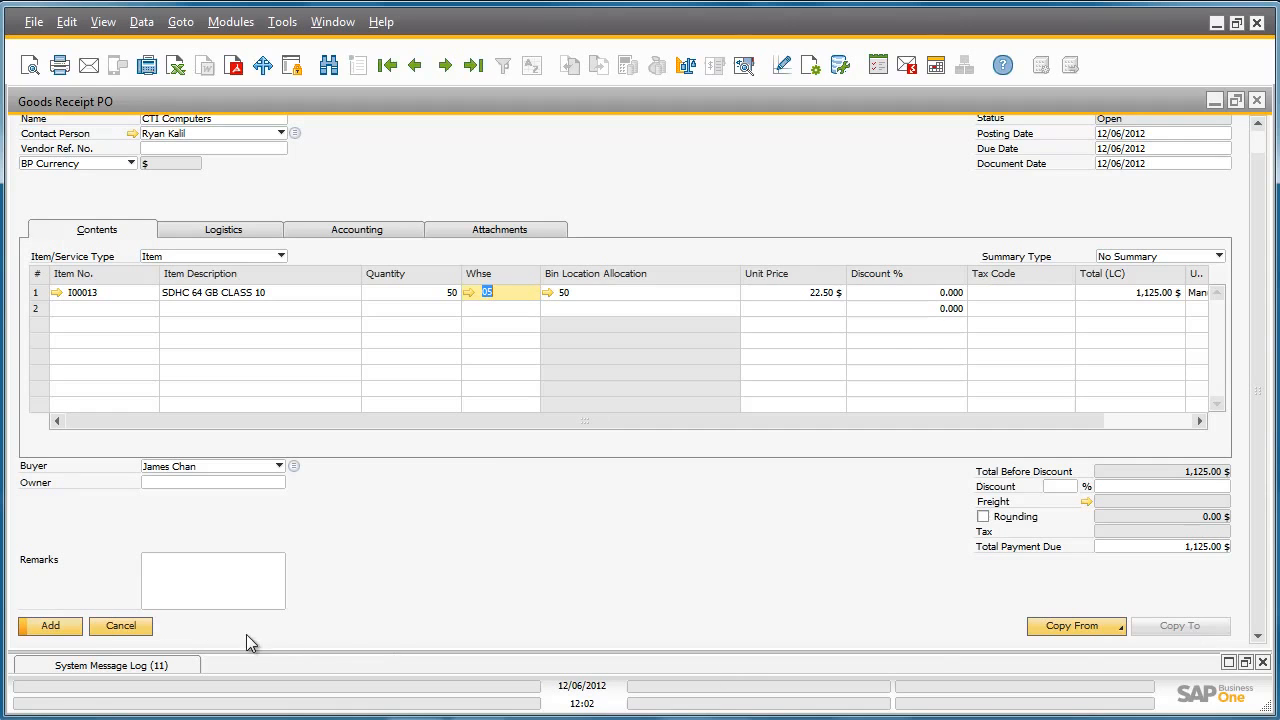
{"action": "left_click", "coordinate": [50, 646]}
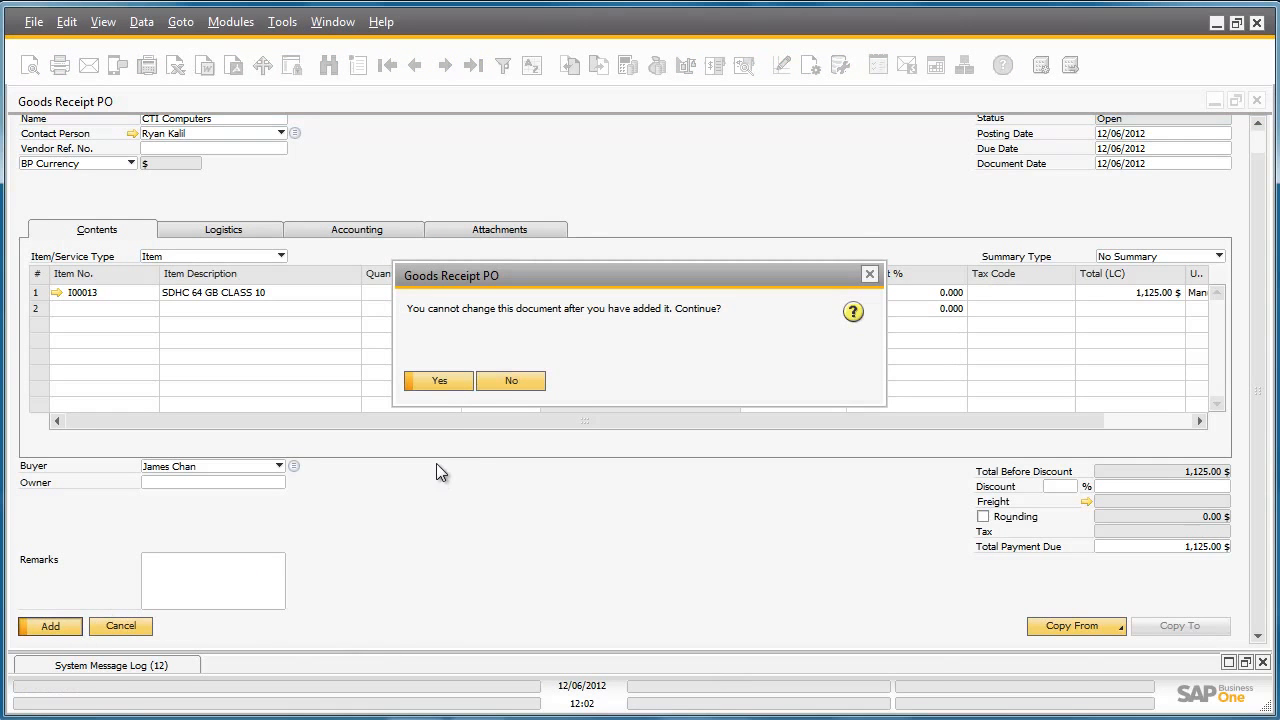
{"action": "left_click", "coordinate": [440, 381]}
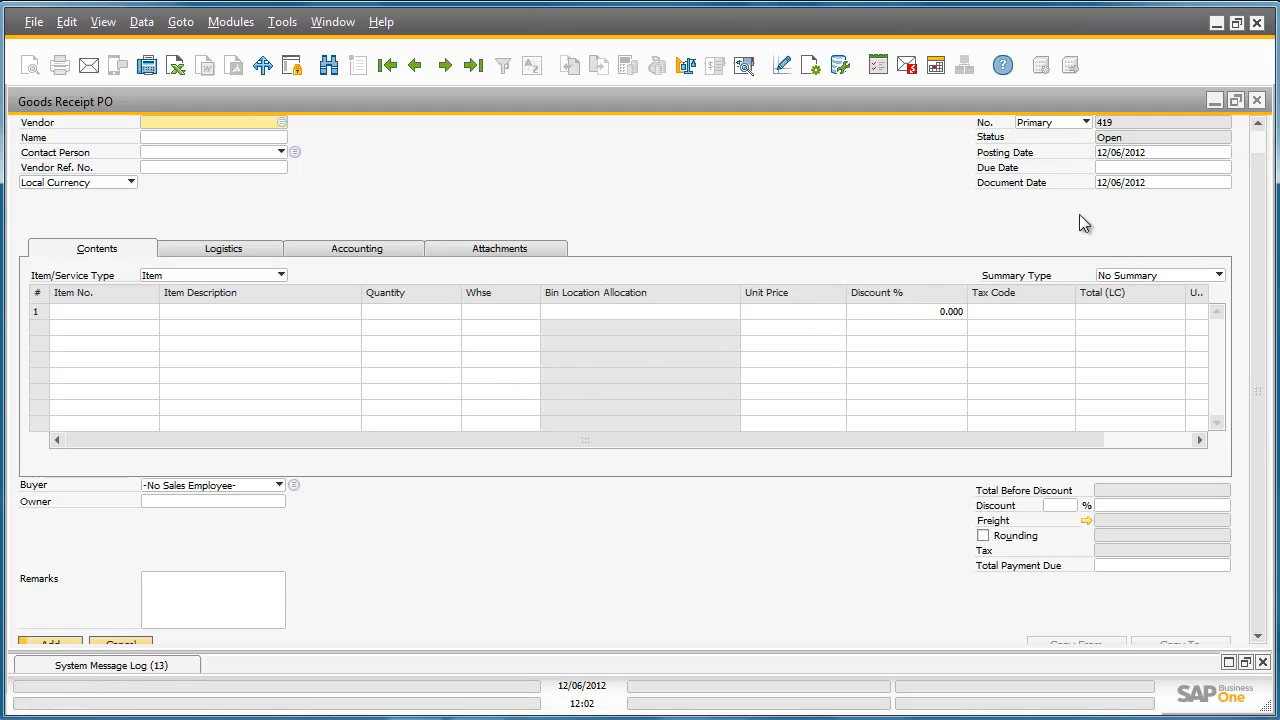
{"action": "left_click", "coordinate": [1256, 100]}
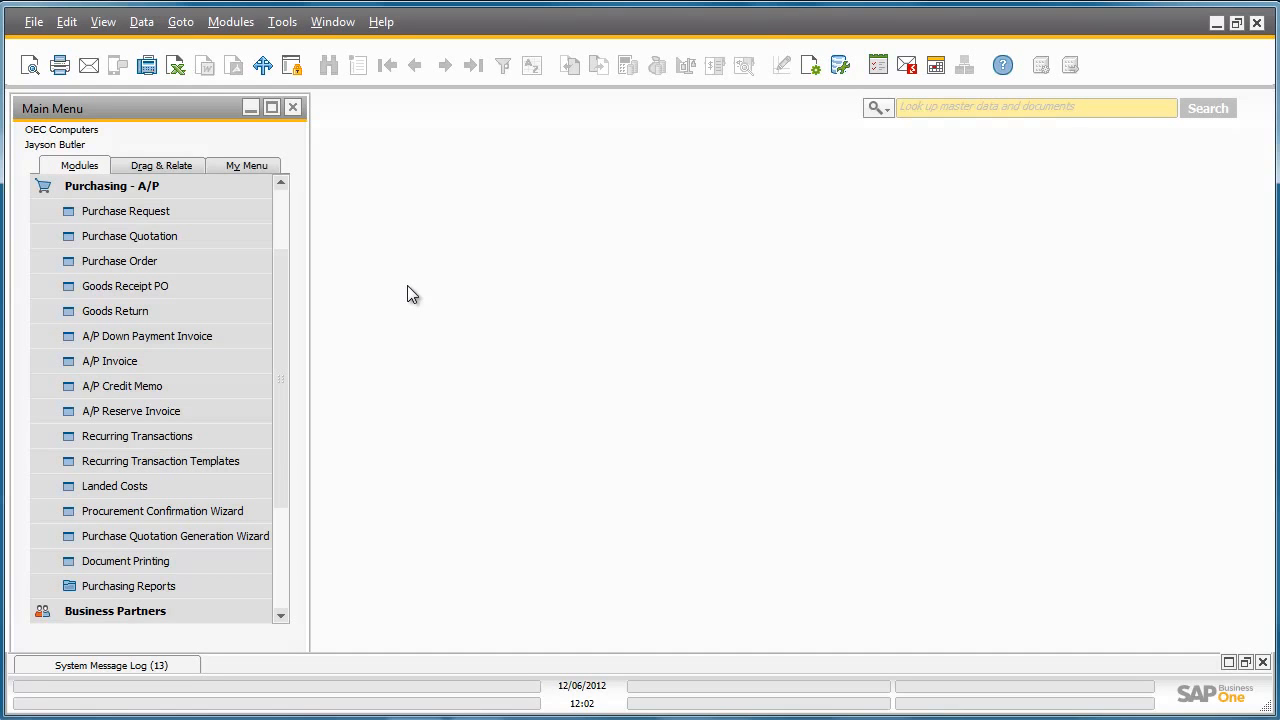
Run the Bin Location Content List inventory report with the selection criteria left blank
{"action": "left_click", "coordinate": [178, 190]}
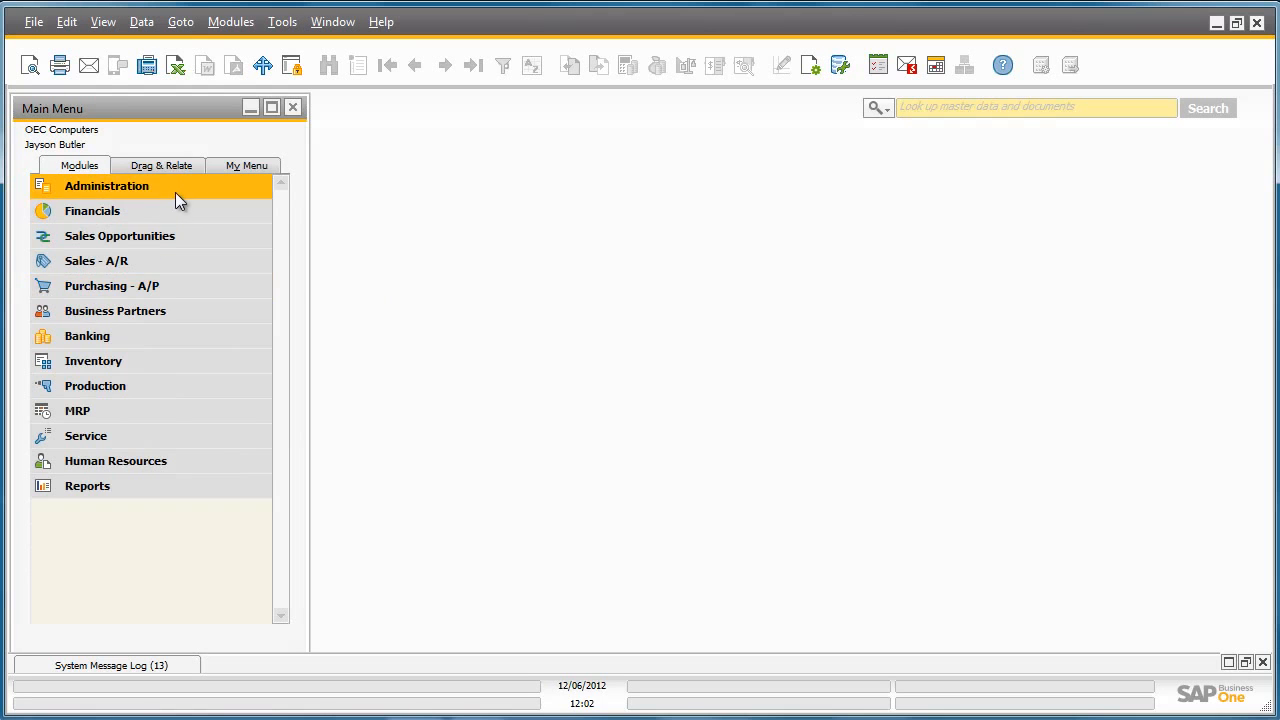
{"action": "left_click", "coordinate": [152, 355]}
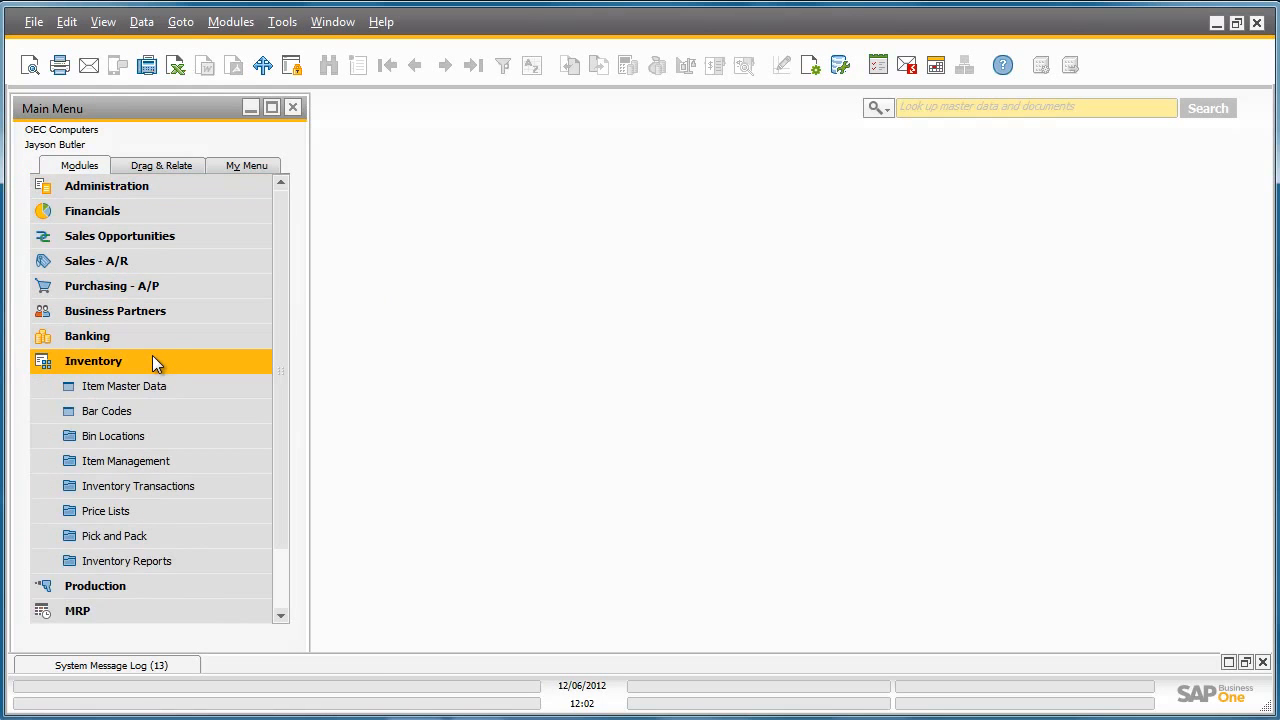
{"action": "left_click", "coordinate": [177, 560]}
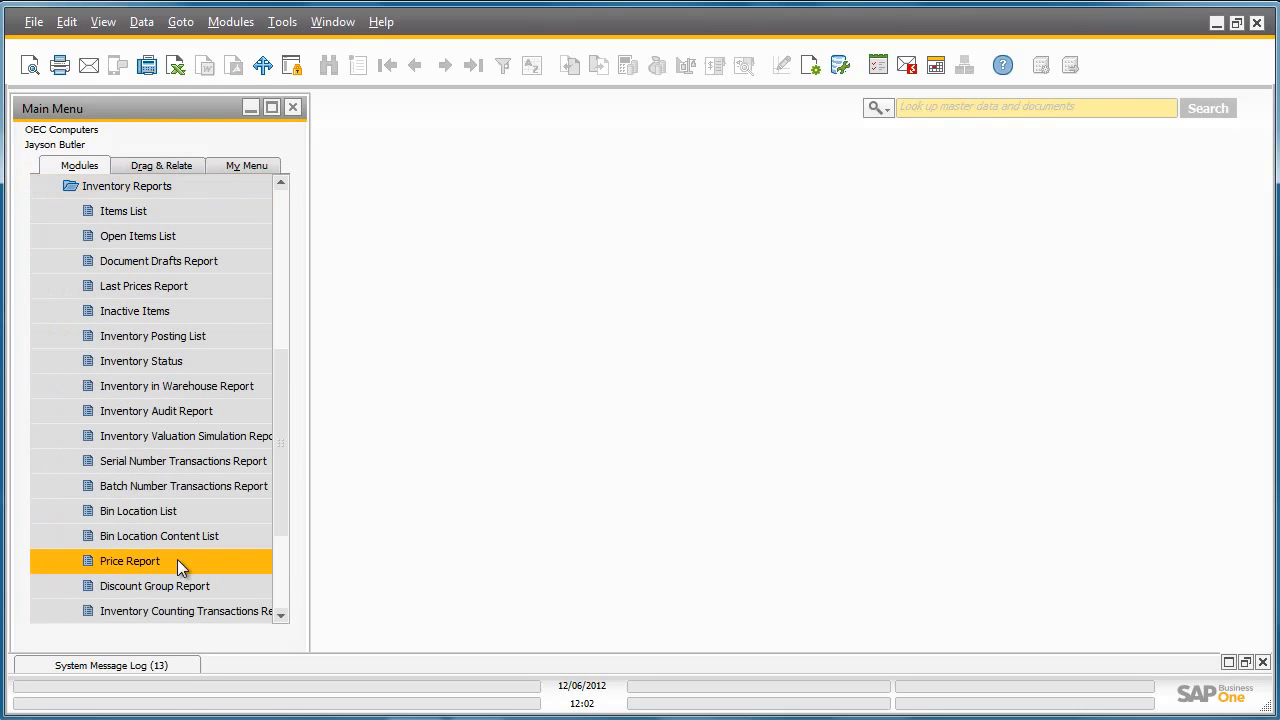
{"action": "left_click", "coordinate": [241, 532]}
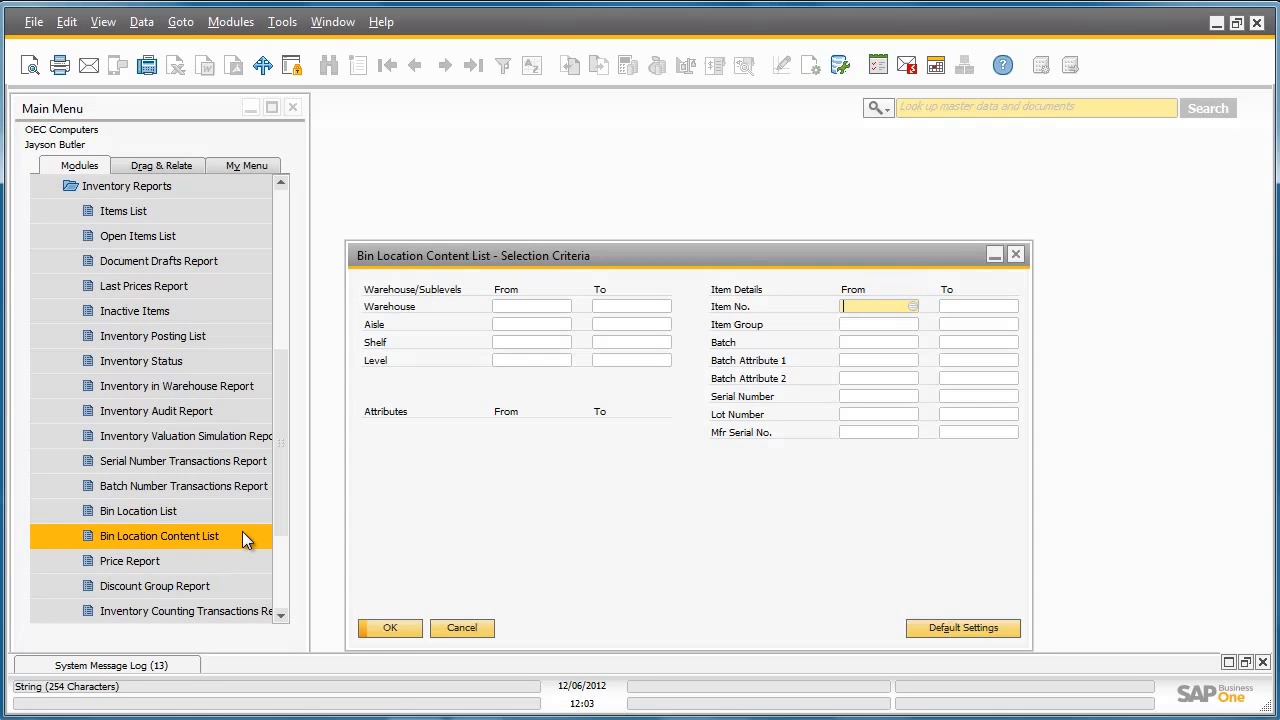
{"action": "left_click", "coordinate": [405, 627]}
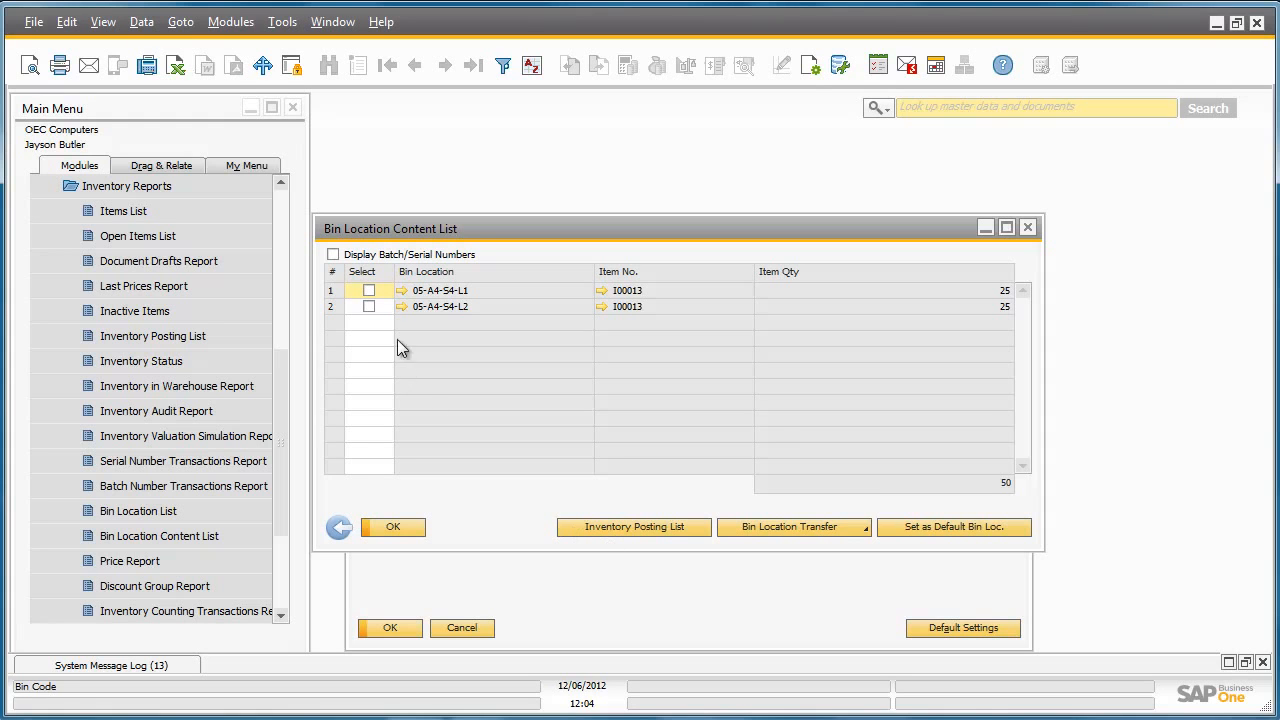
Review the inventory posting list for bins 05-A4-S4-L1 and 05-A4-S4-L2 in a widened window, and close both reports
{"action": "left_click", "coordinate": [369, 291]}
{"action": "left_click", "coordinate": [369, 307]}
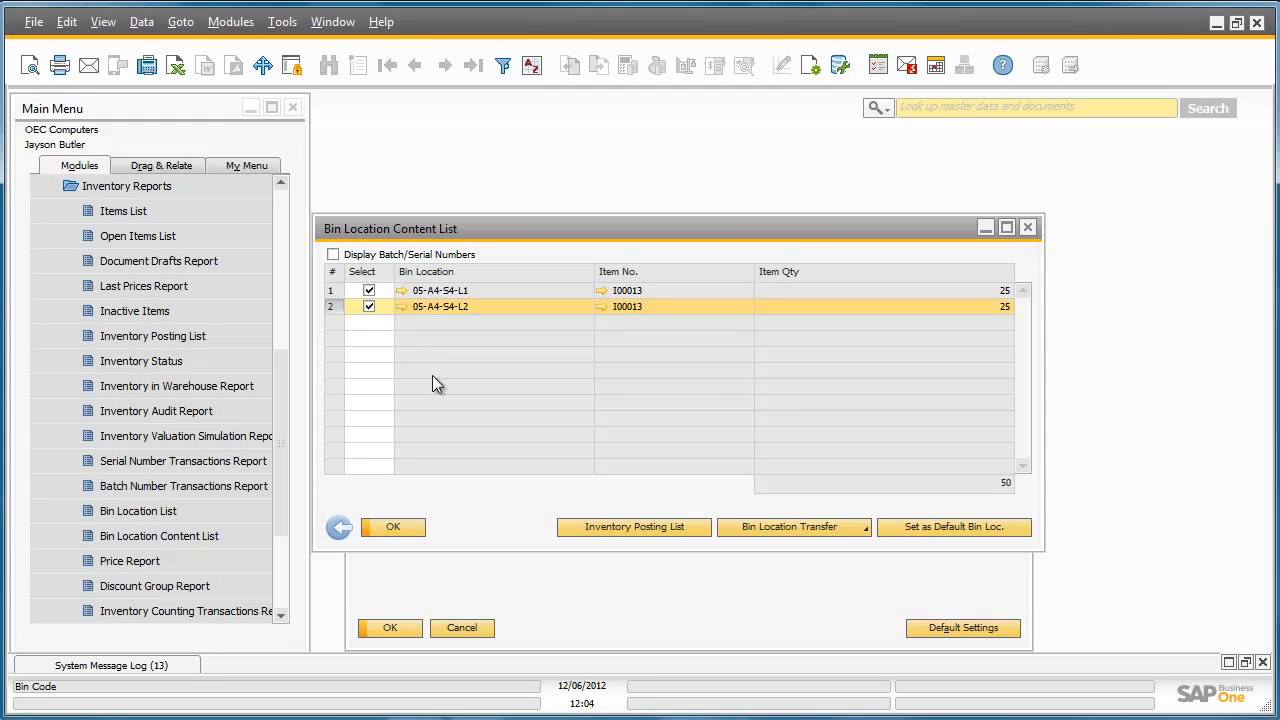
{"action": "left_click", "coordinate": [693, 525]}
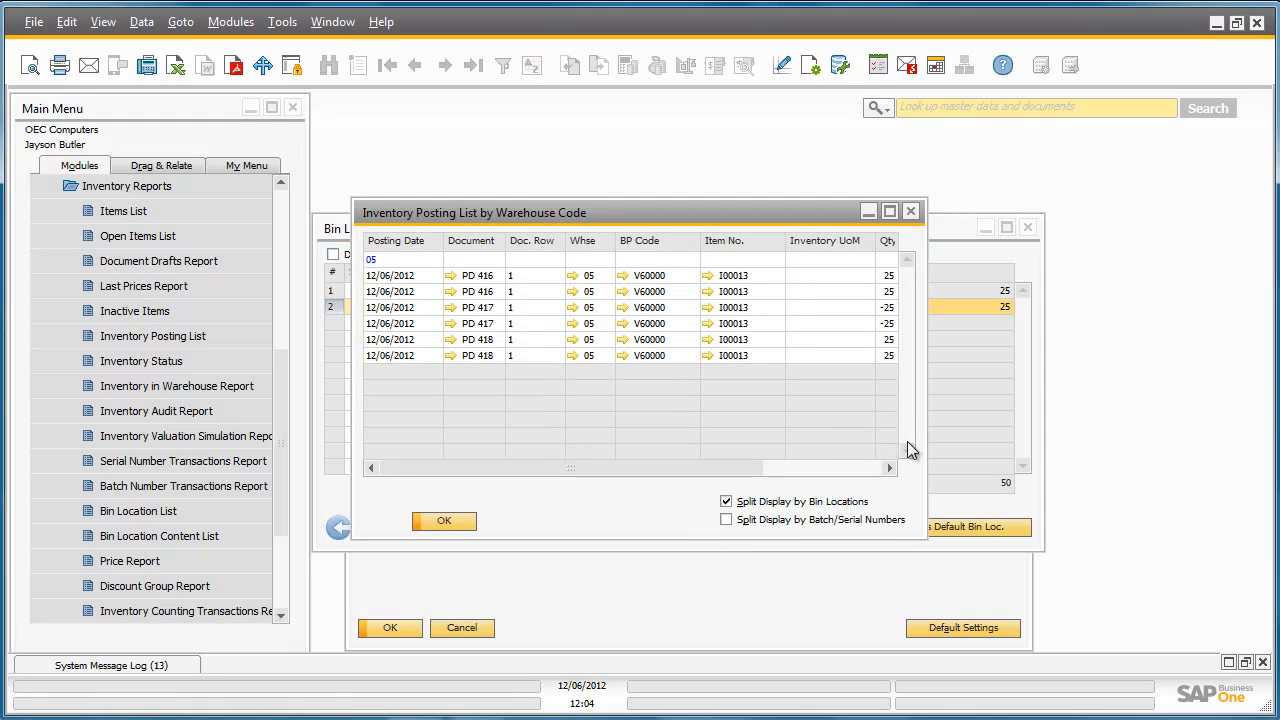
{"action": "left_click_drag", "start_coordinate": [926, 434], "coordinate": [1122, 437]}
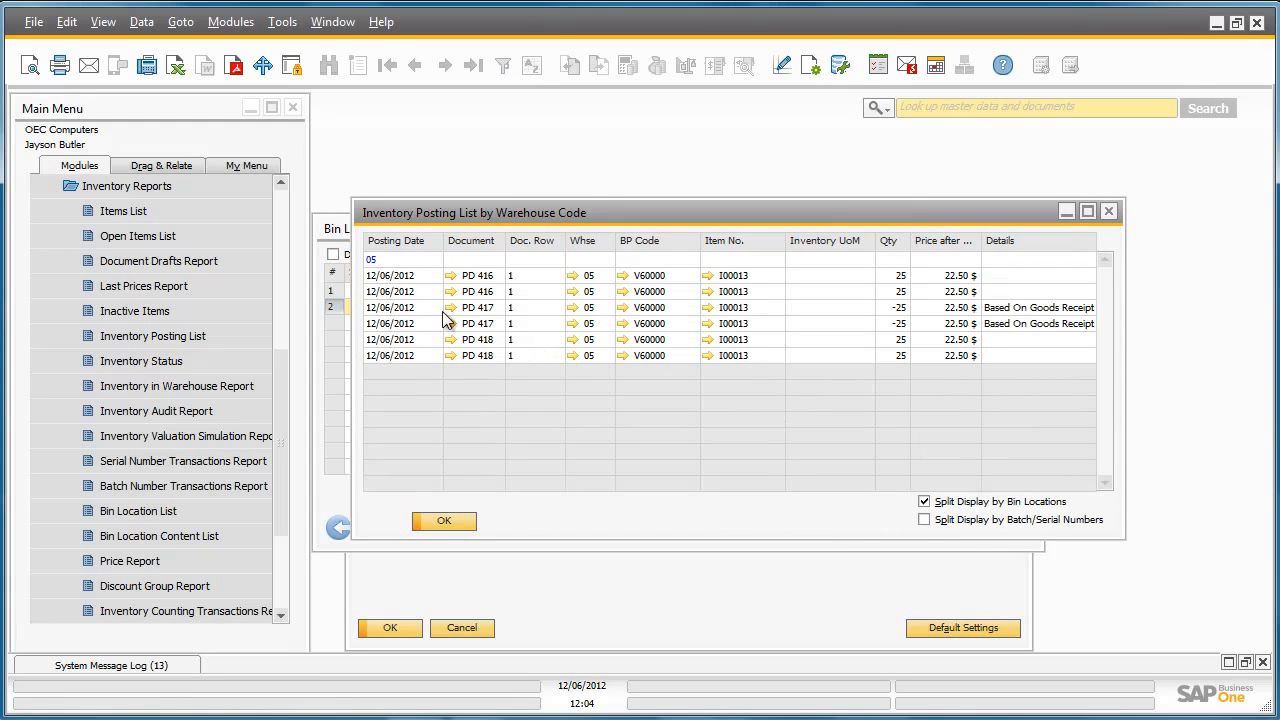
{"action": "left_click_drag", "start_coordinate": [910, 241], "coordinate": [898, 241]}
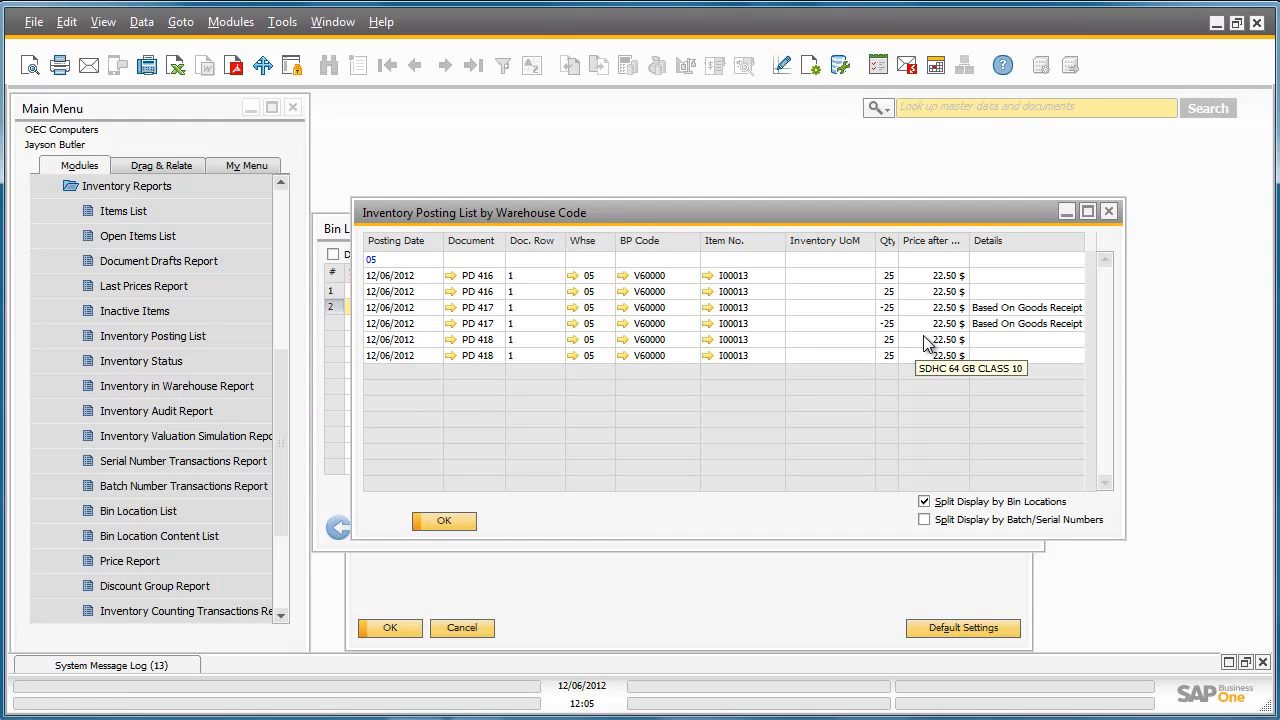
{"action": "left_click", "coordinate": [444, 523]}
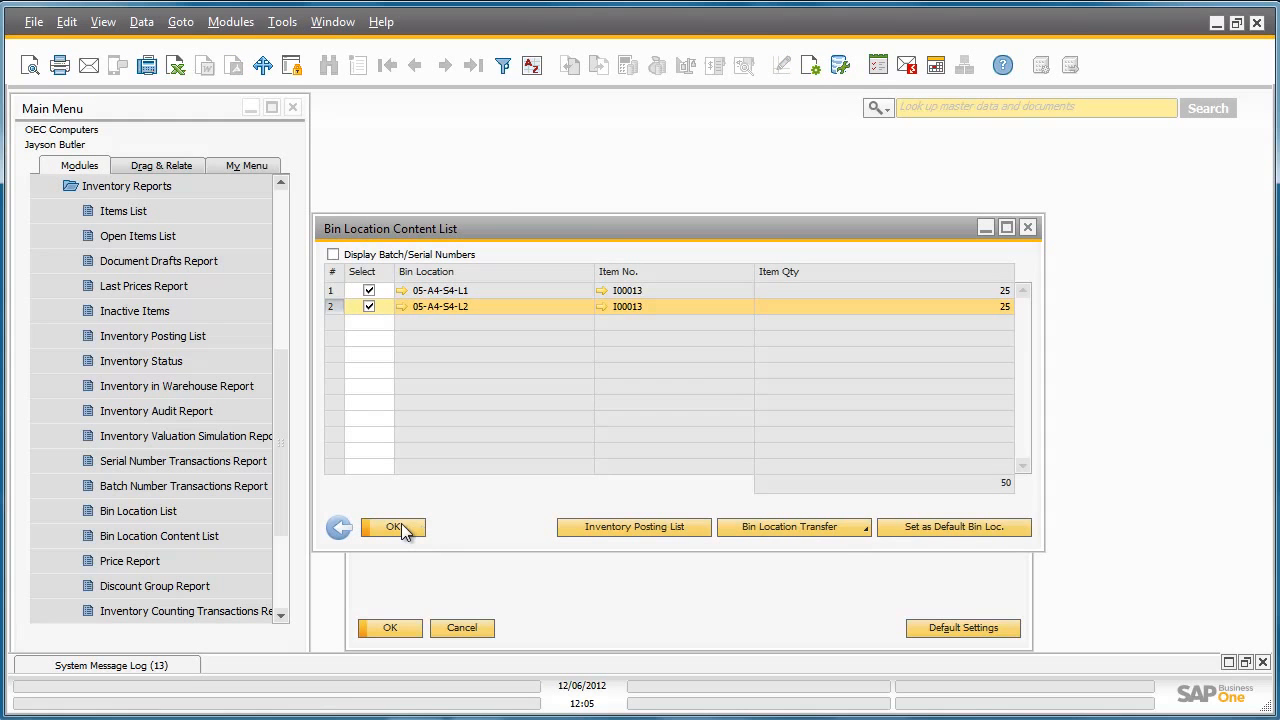
{"action": "left_click", "coordinate": [403, 529]}
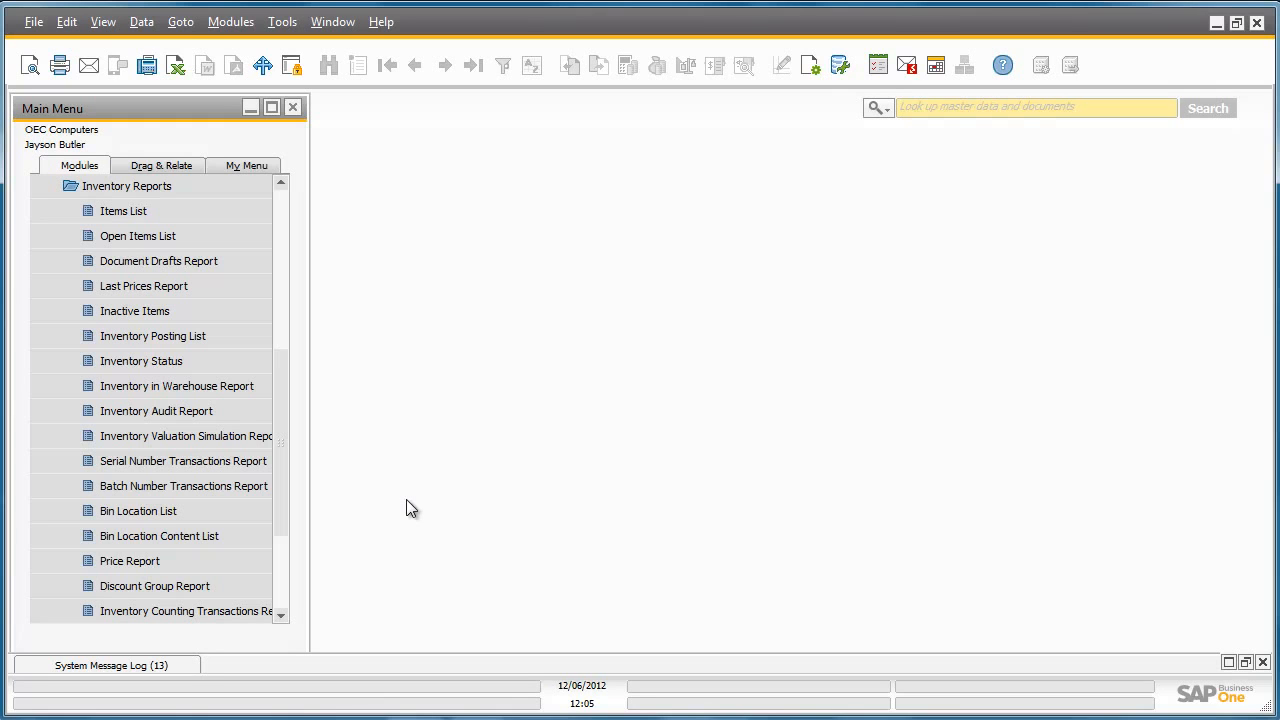
Start a new sales order for customer Parameter Technology with the delivery date 12/06/2012
{"action": "left_click", "coordinate": [199, 188]}
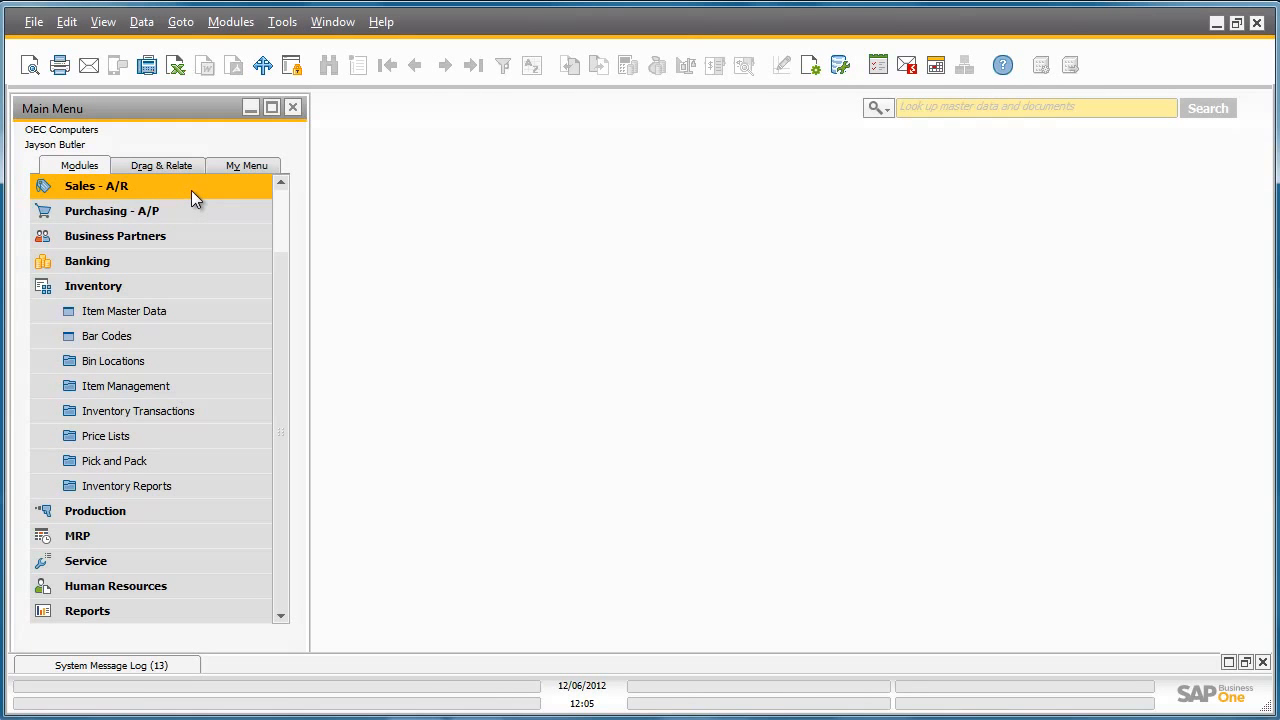
{"action": "left_click", "coordinate": [192, 193]}
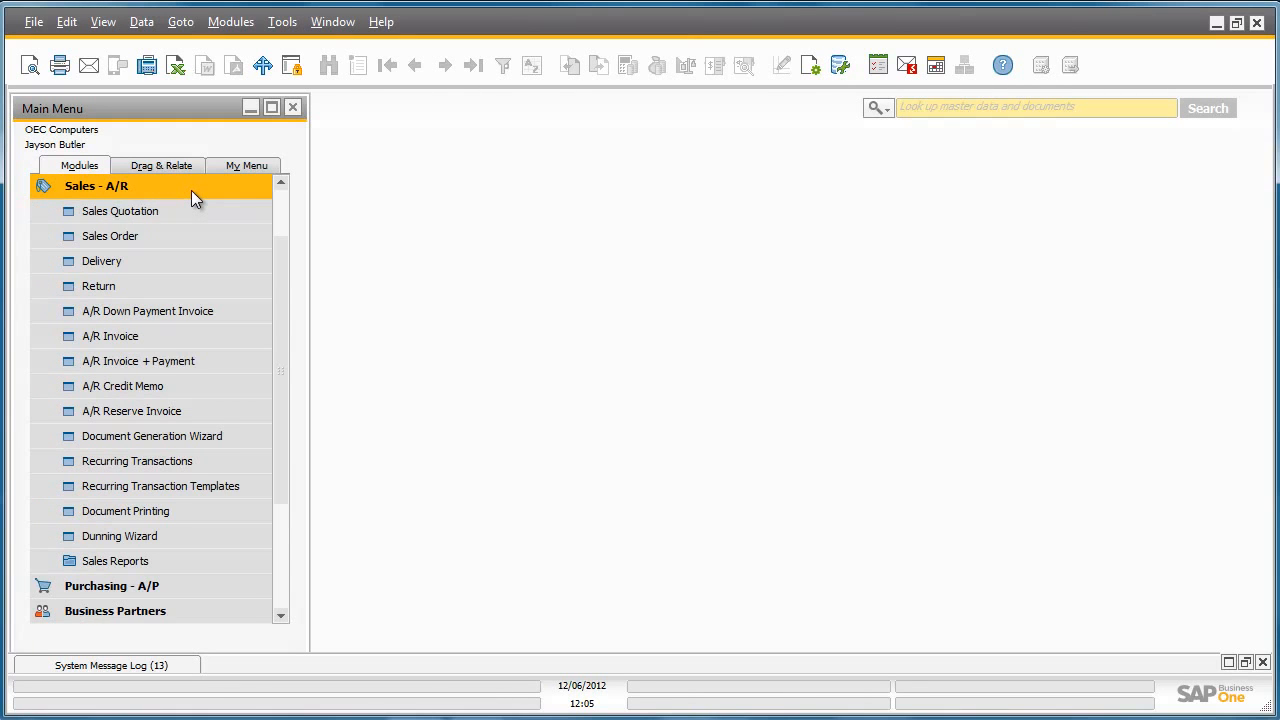
{"action": "left_click", "coordinate": [196, 236]}
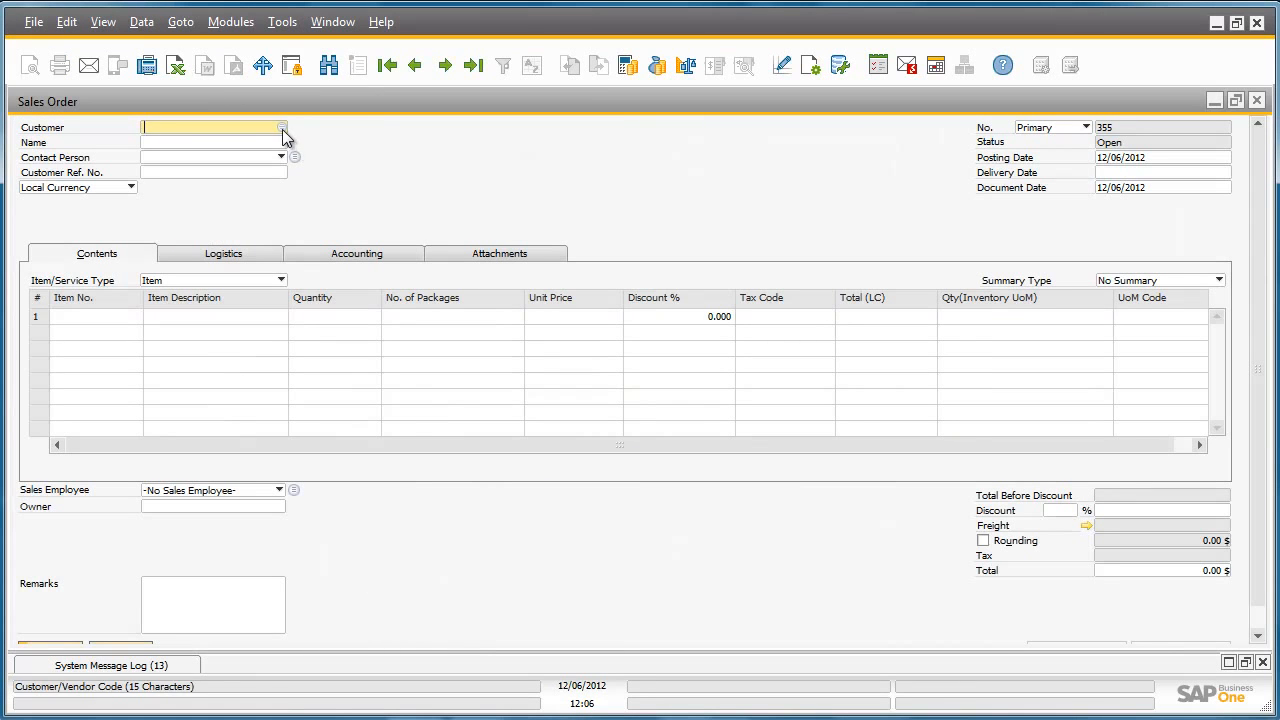
{"action": "left_click", "coordinate": [282, 128]}
{"action": "left_click", "coordinate": [433, 431]}
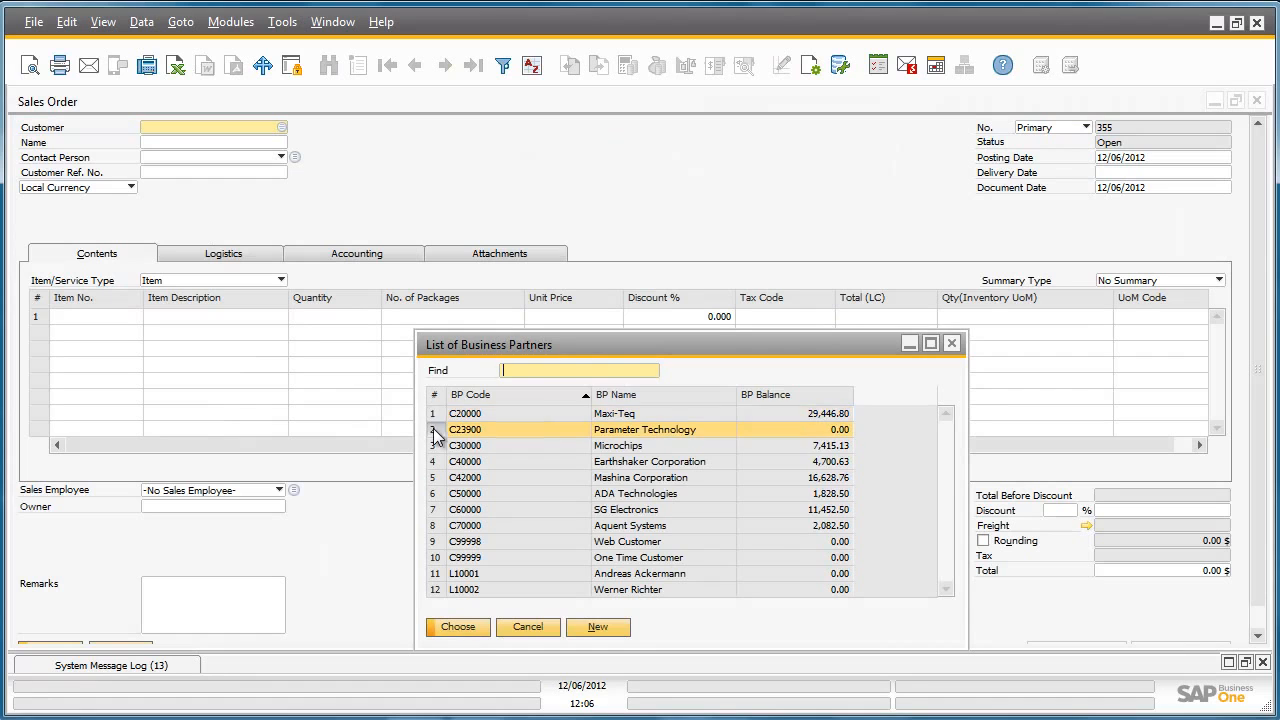
{"action": "left_click", "coordinate": [464, 622]}
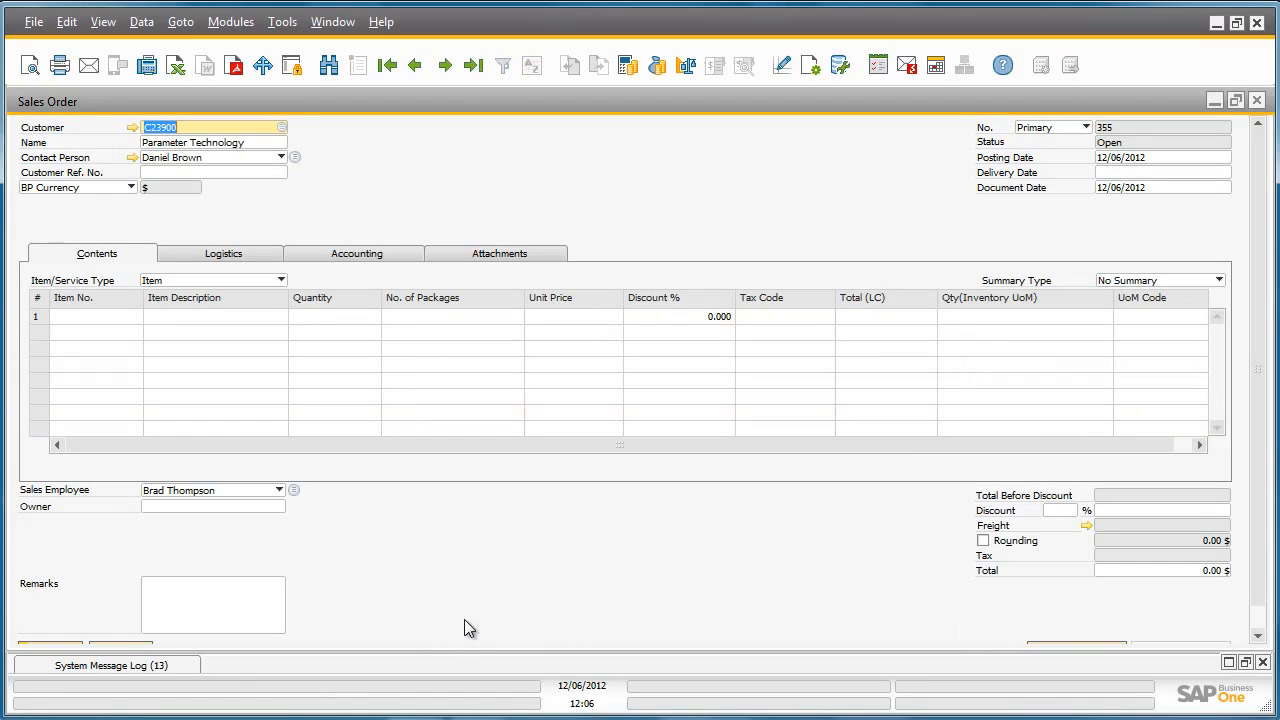
{"action": "left_click", "coordinate": [1131, 173]}
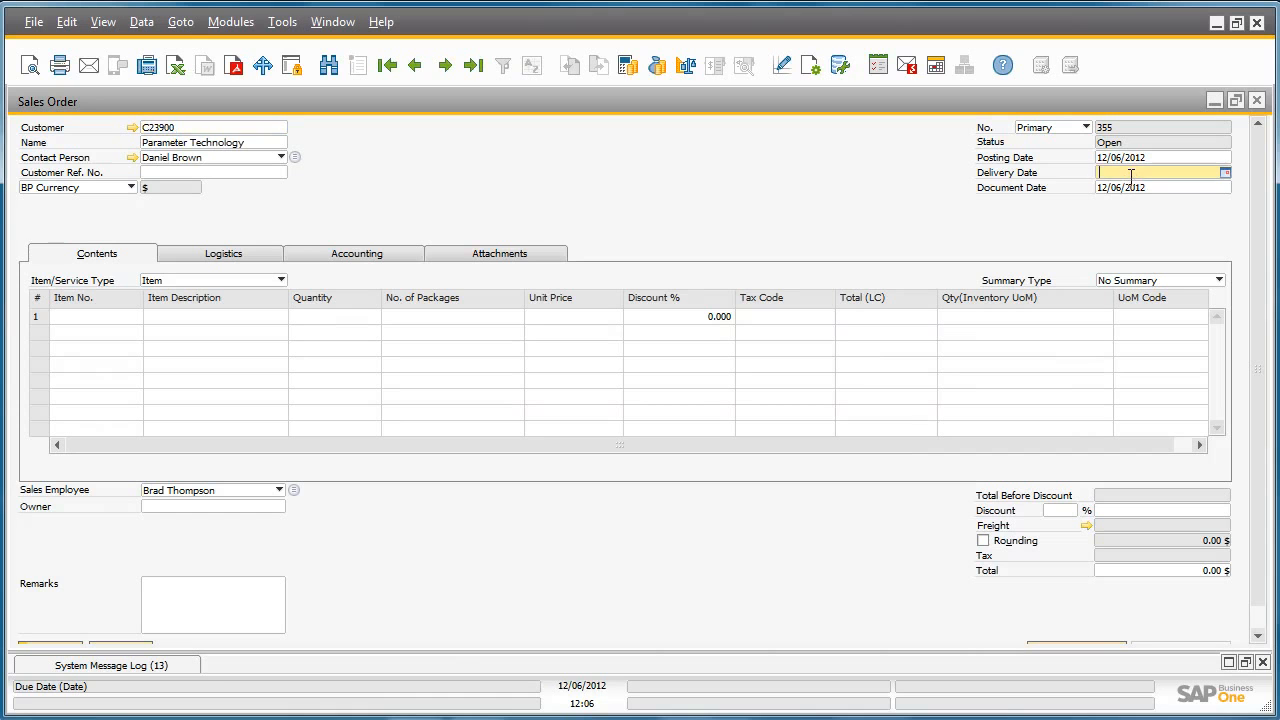
{"action": "left_click", "coordinate": [1131, 187]}
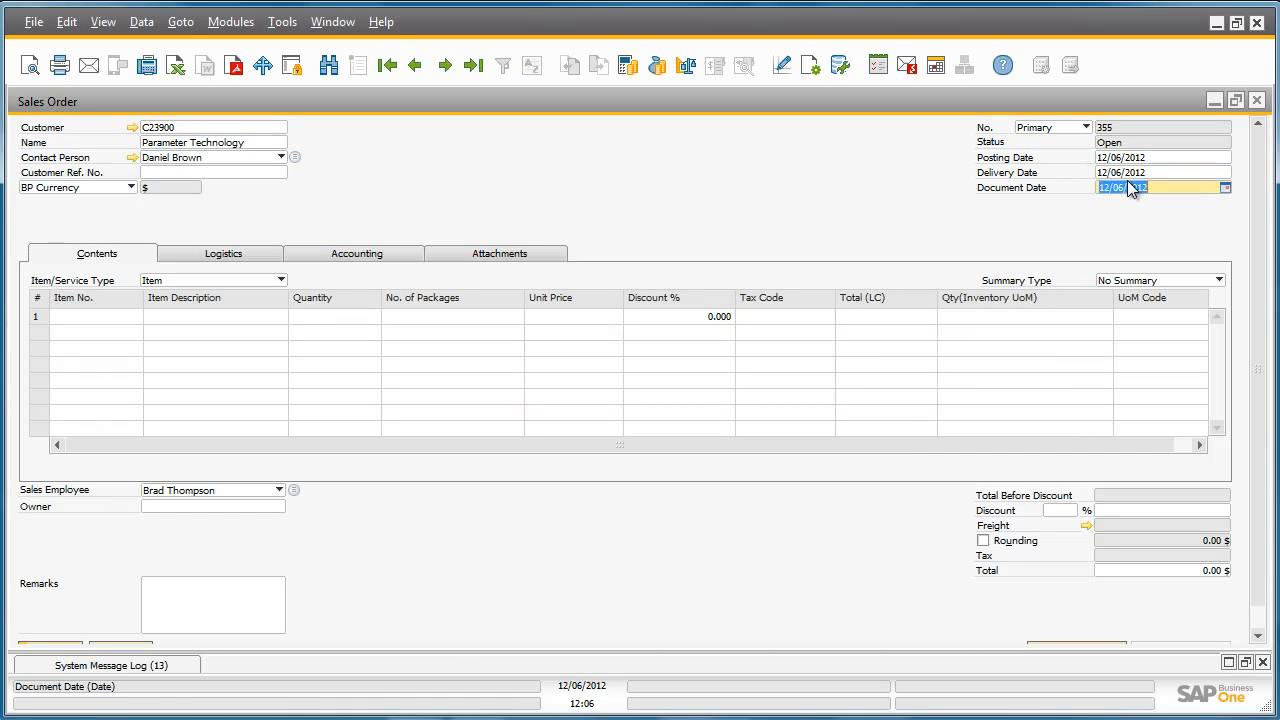
Find the SDHC 64 GB CLASS 10 item by description, add it to the first order row and set its quantity to 30
{"action": "left_click", "coordinate": [111, 320]}
{"action": "left_click", "coordinate": [136, 316]}
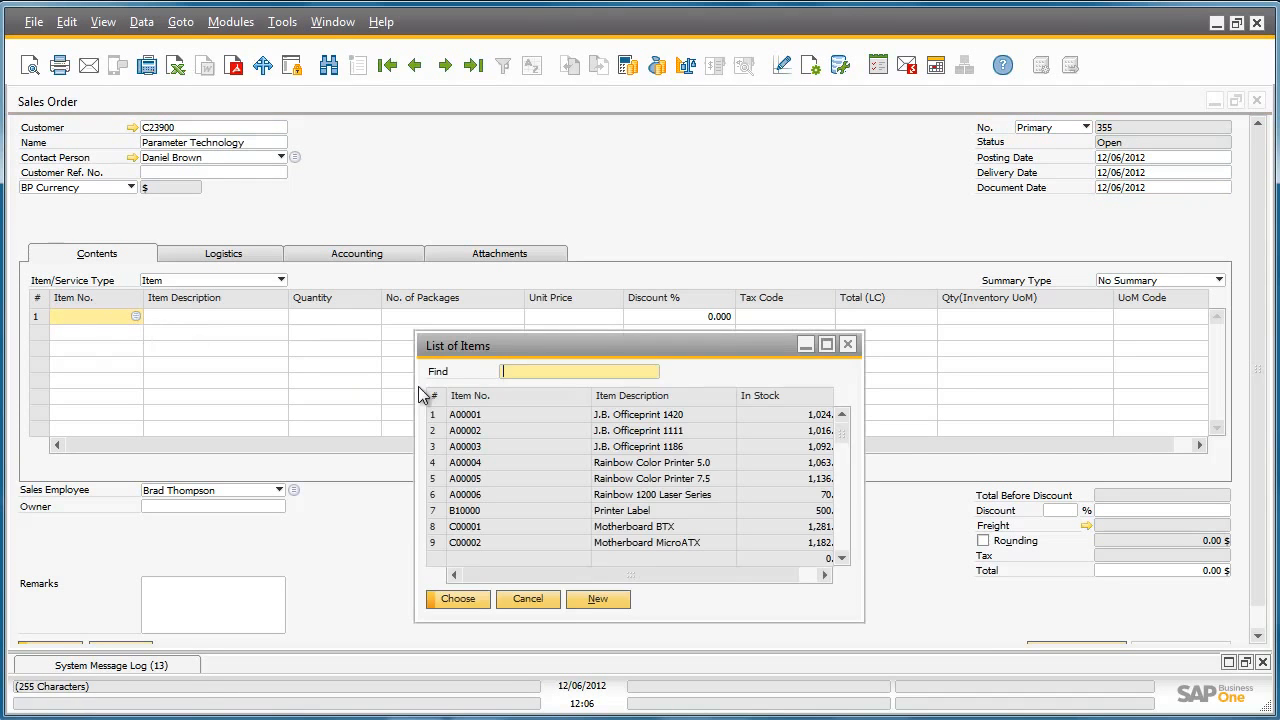
{"action": "double_click", "coordinate": [627, 396]}
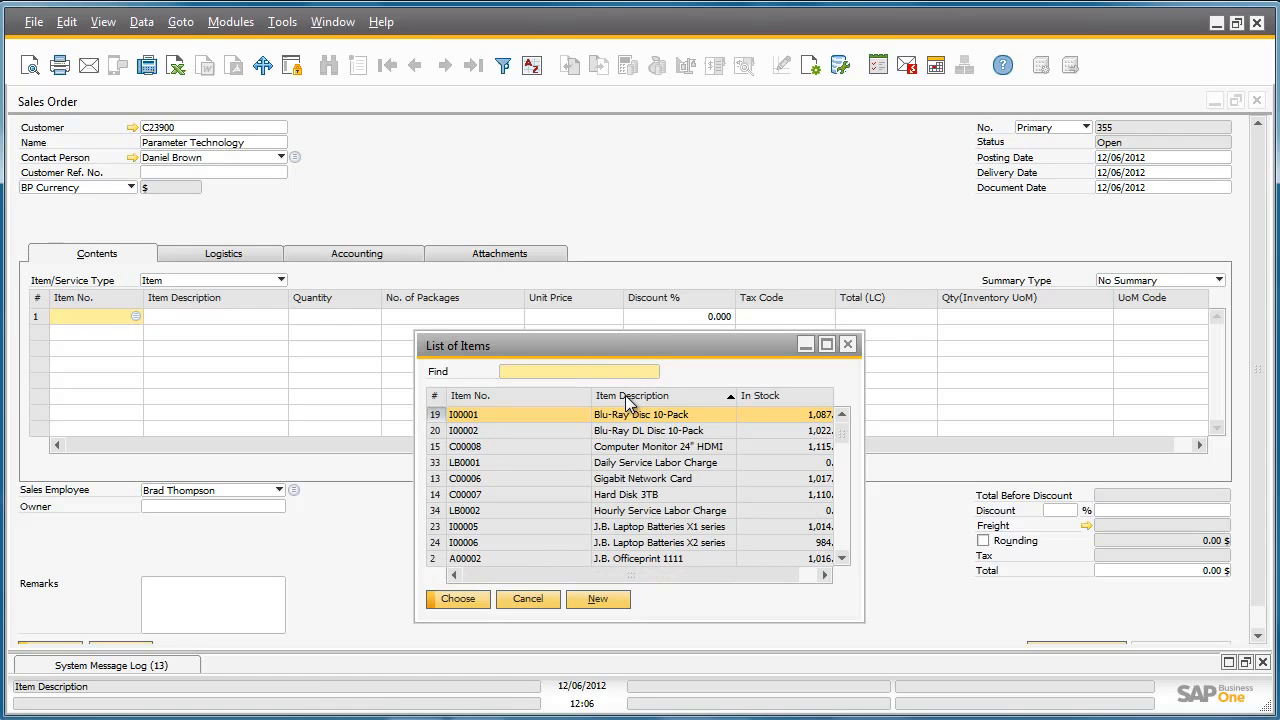
{"action": "type", "text": "SD"}
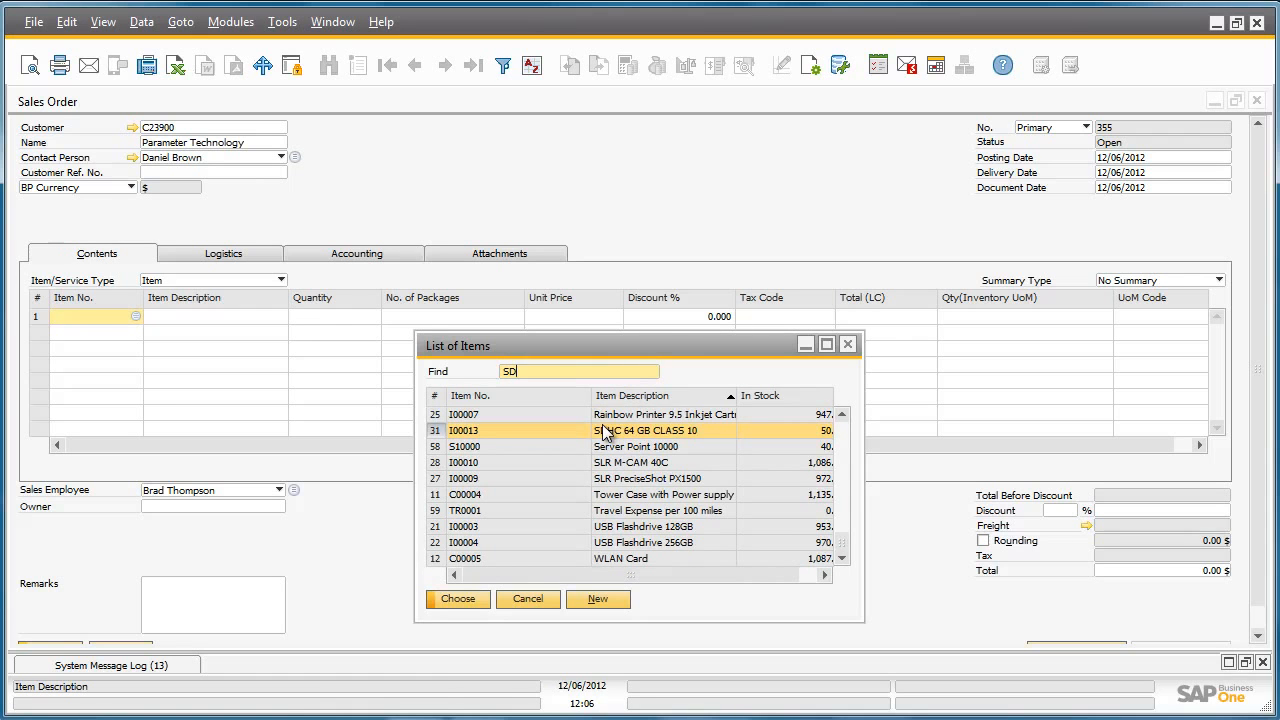
{"action": "double_click", "coordinate": [603, 432]}
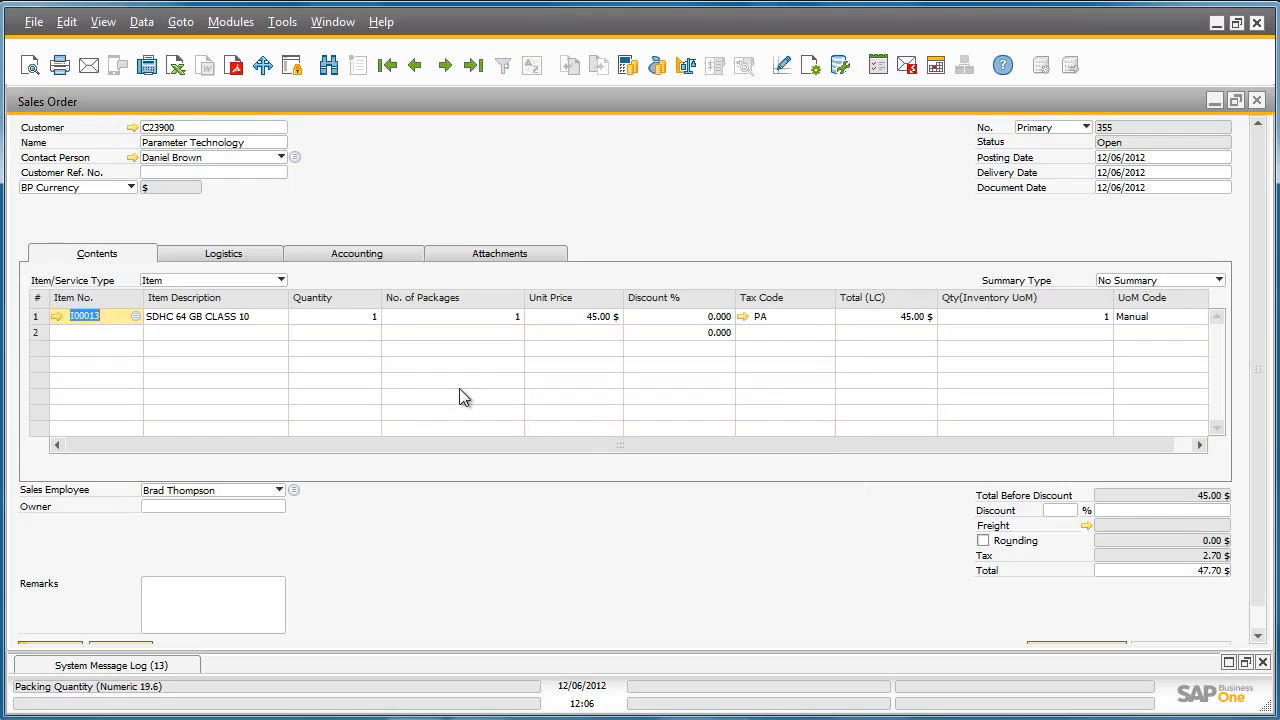
{"action": "left_click", "coordinate": [370, 318]}
{"action": "left_click", "coordinate": [370, 318]}
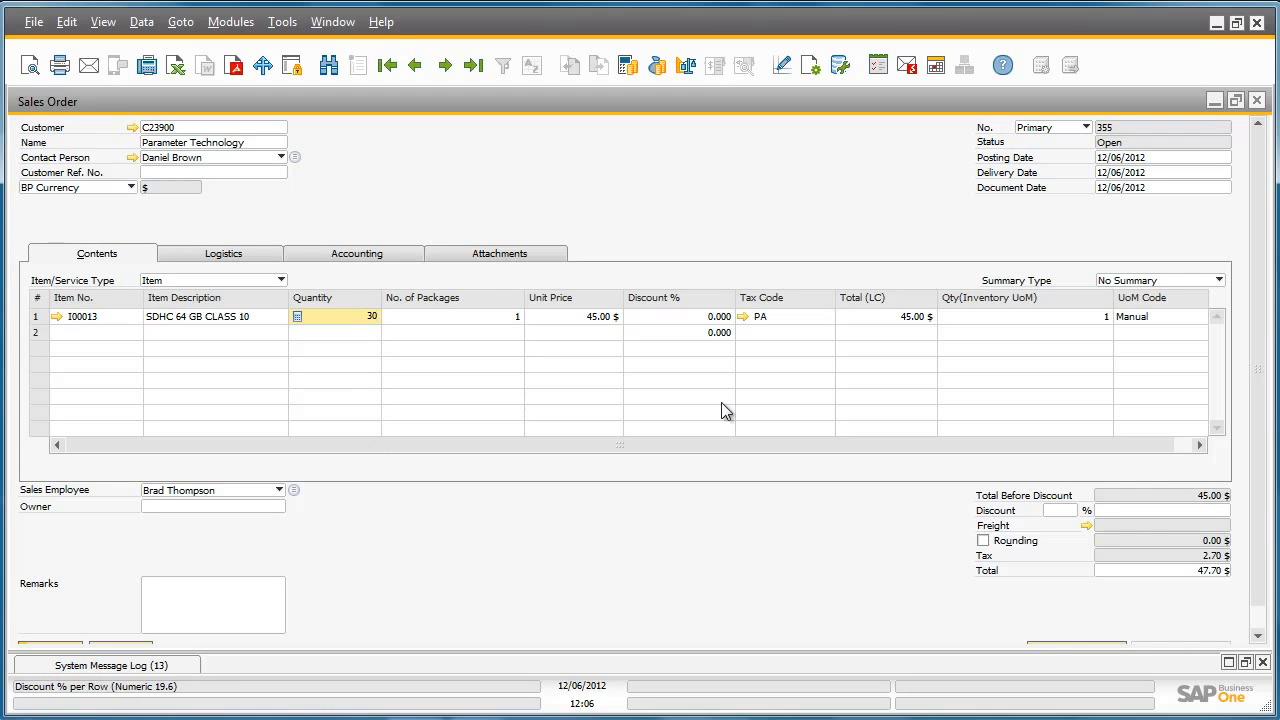
Add the sales order for the SDHC cards and close the document window
{"action": "scroll", "coordinate": [1262, 387], "scroll_direction": "down", "scroll_amount": 1}
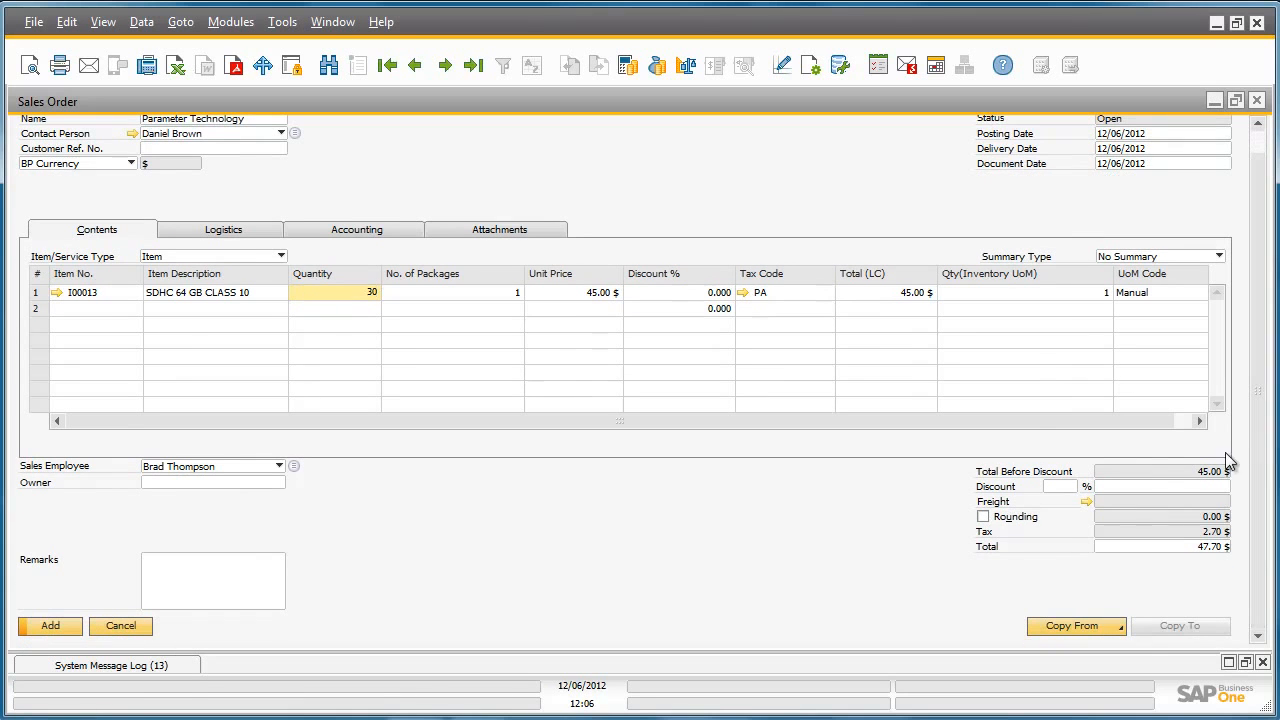
{"action": "left_click", "coordinate": [72, 626]}
{"action": "left_click", "coordinate": [72, 627]}
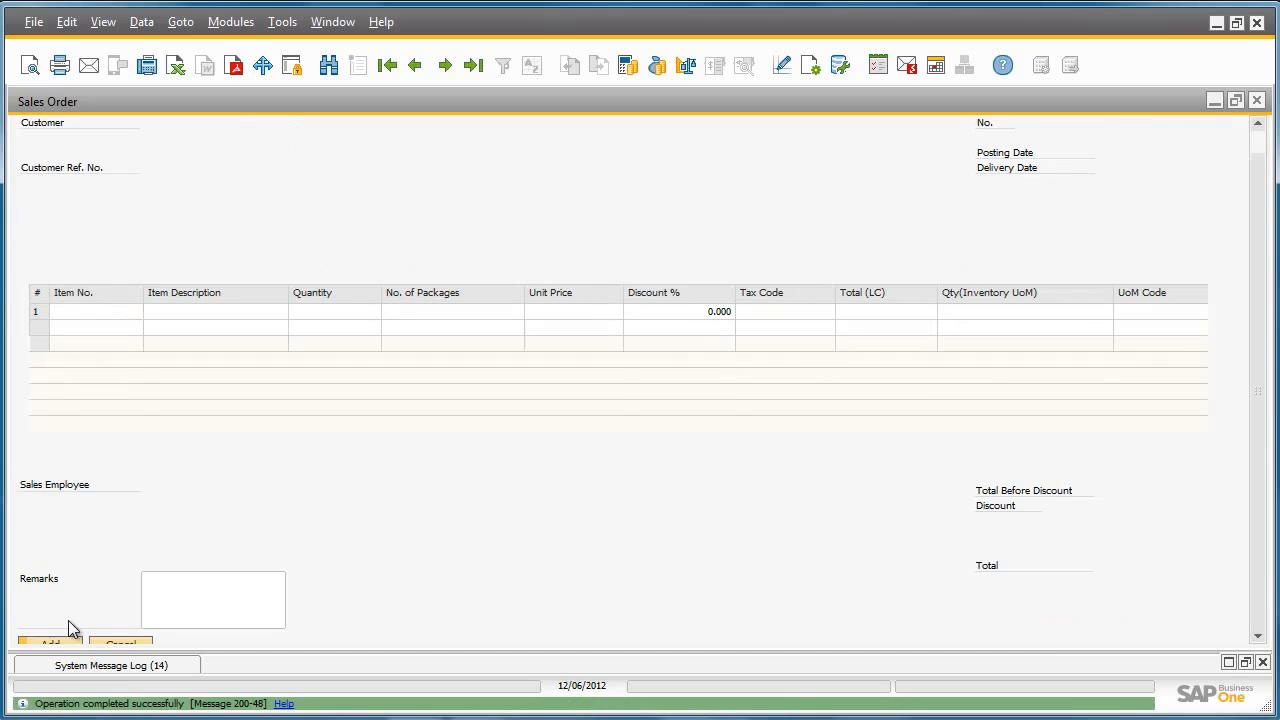
{"action": "left_click", "coordinate": [1257, 101]}
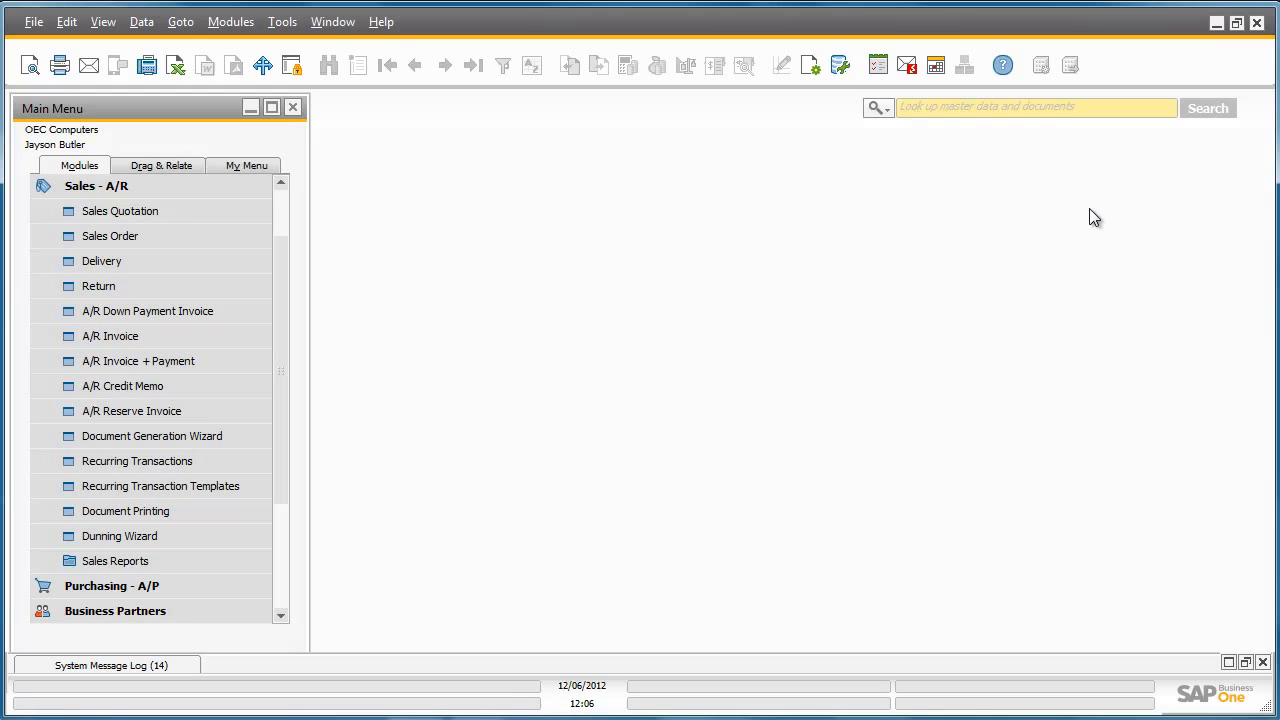
Run the Pick and Pack Manager for open sales orders with the posting date range from today to today
{"action": "left_click", "coordinate": [246, 191]}
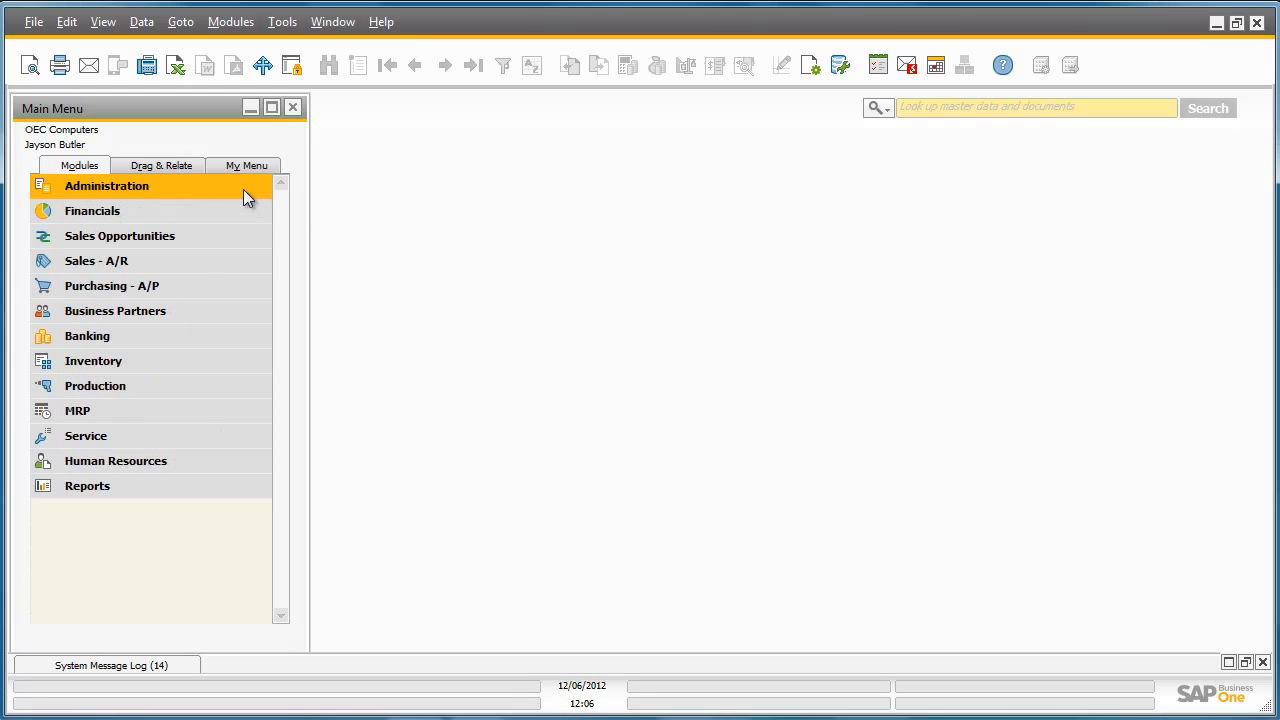
{"action": "left_click", "coordinate": [232, 358]}
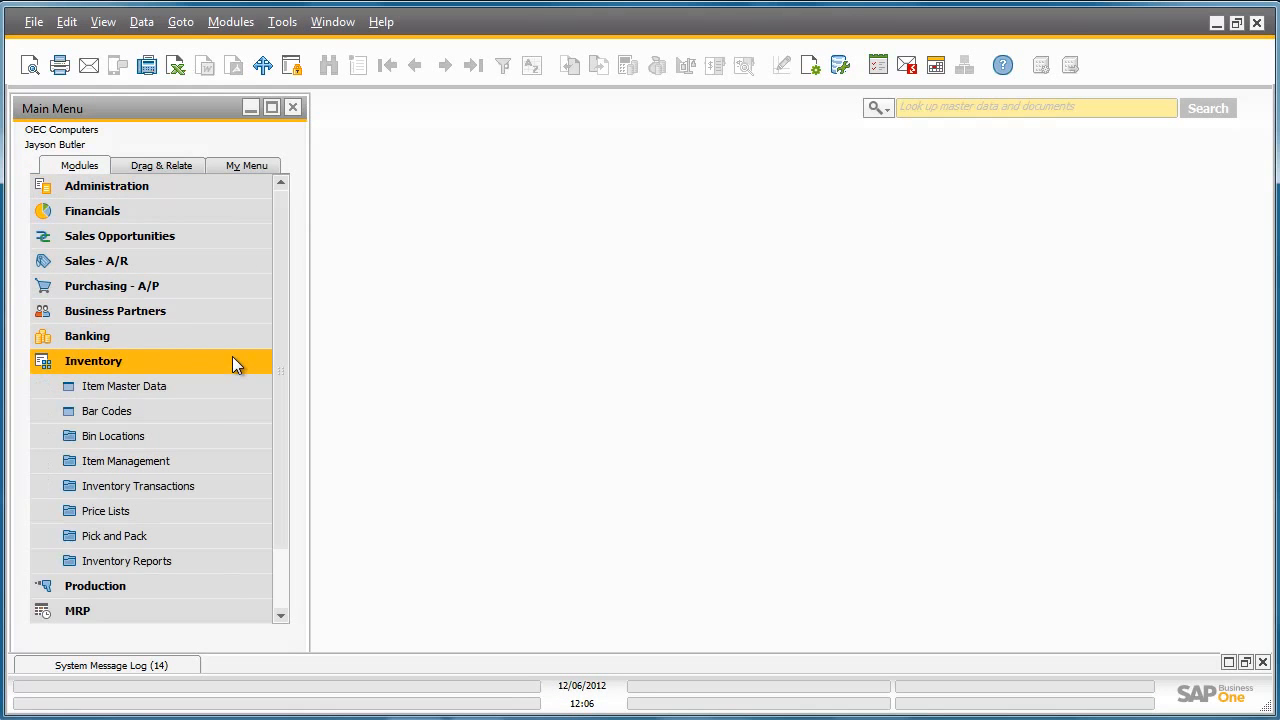
{"action": "left_click", "coordinate": [218, 535]}
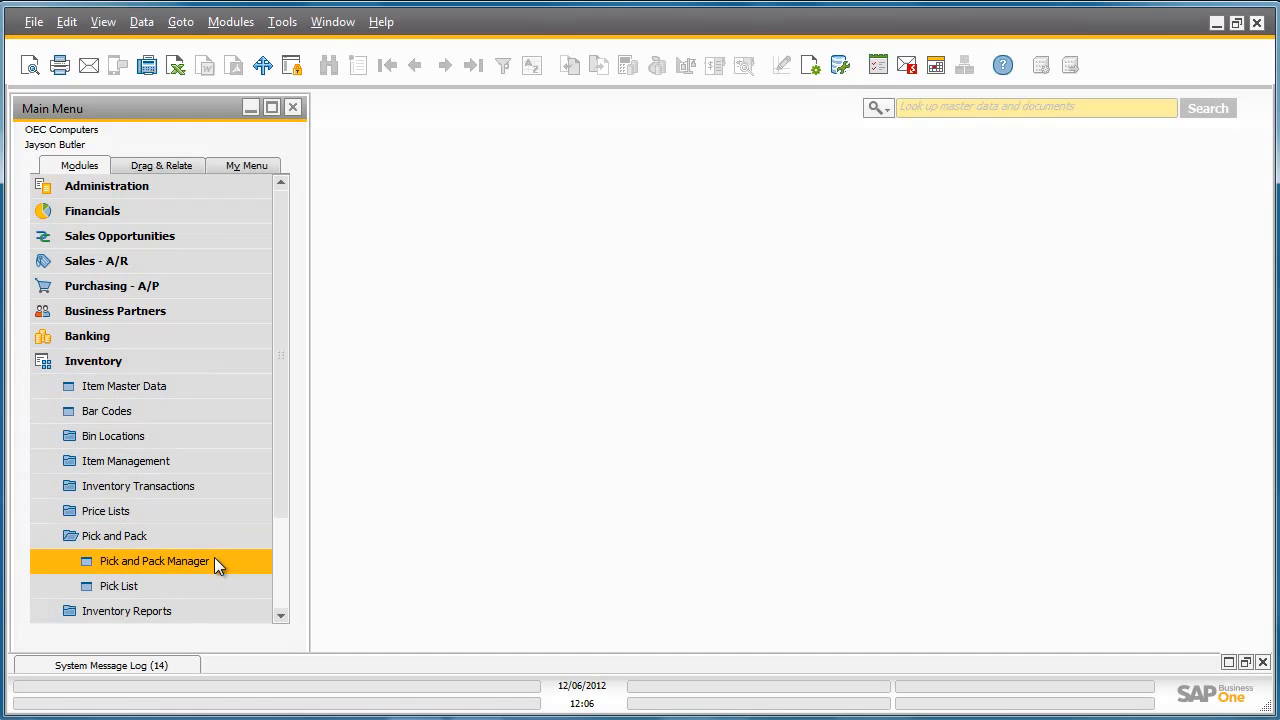
{"action": "left_click", "coordinate": [214, 561]}
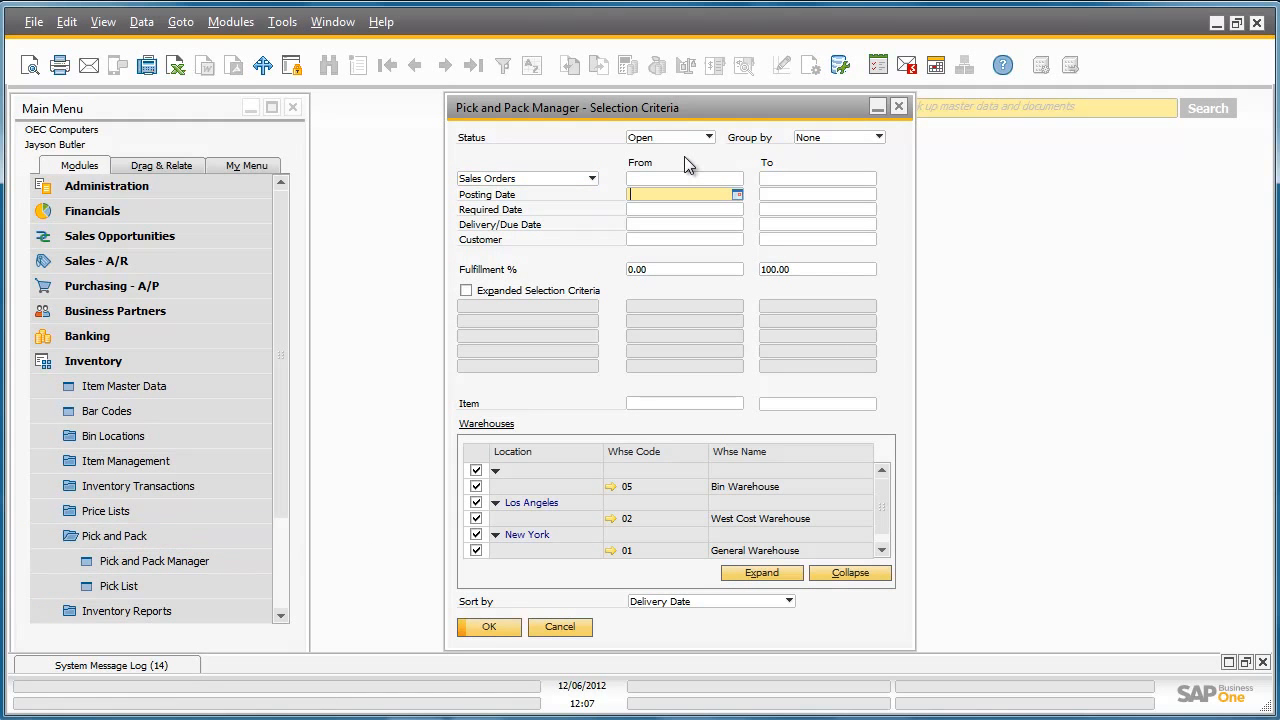
{"action": "type", "text": "t"}
{"action": "left_click", "coordinate": [788, 195]}
{"action": "type", "text": "t"}
{"action": "key", "text": "Tab"}
{"action": "left_click", "coordinate": [490, 627]}
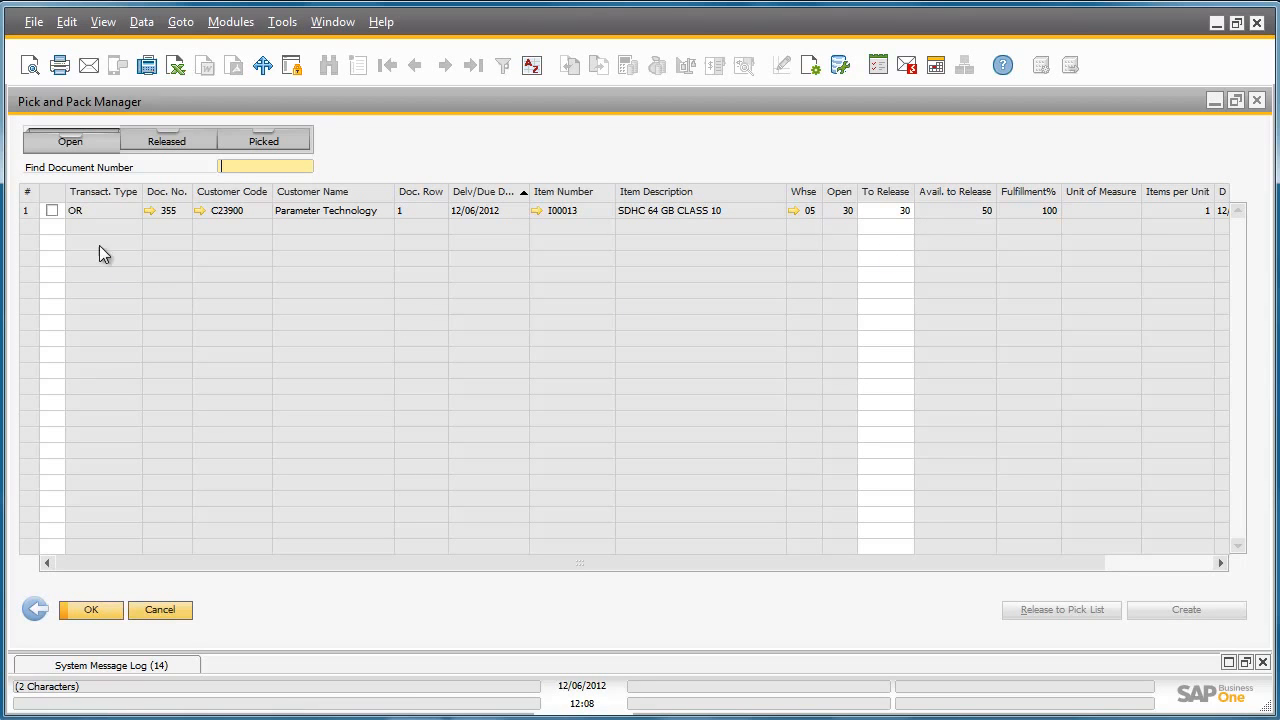
Release the open SDHC order row to a pick list, leaving the warehouse sublevels blank and allocation in Bin Location Code Order
{"action": "left_click", "coordinate": [50, 214]}
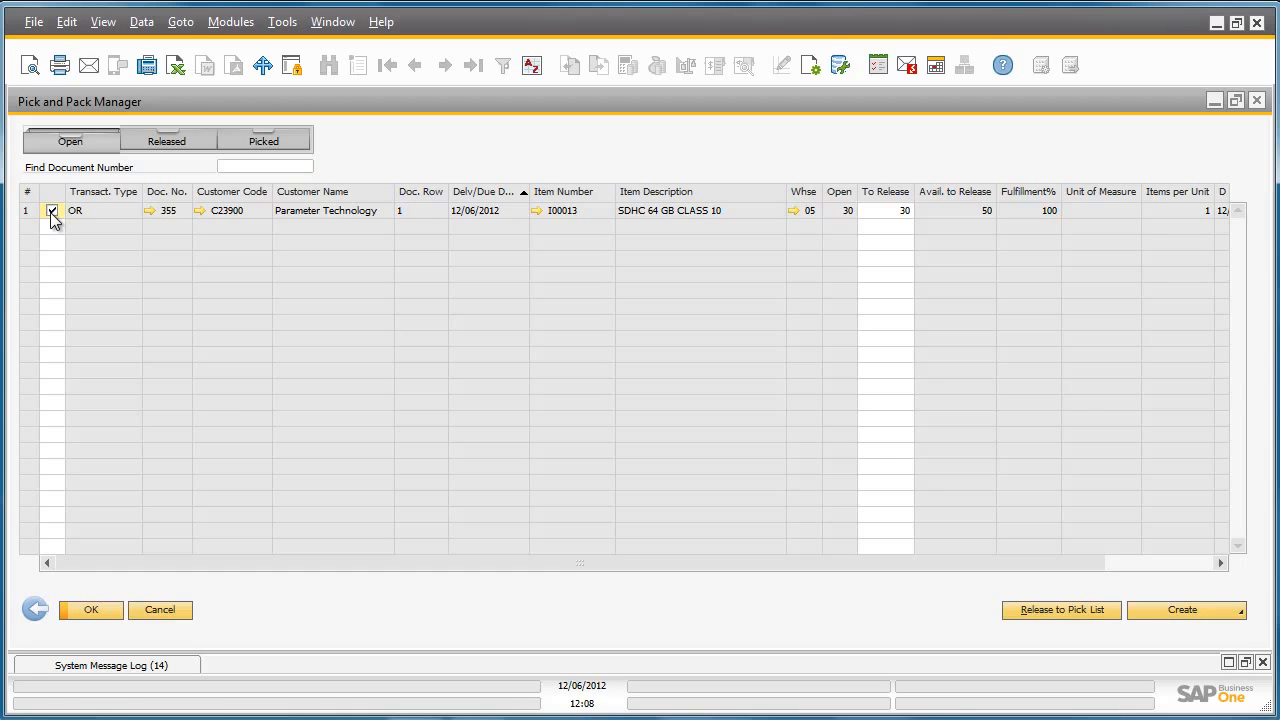
{"action": "left_click", "coordinate": [1034, 610]}
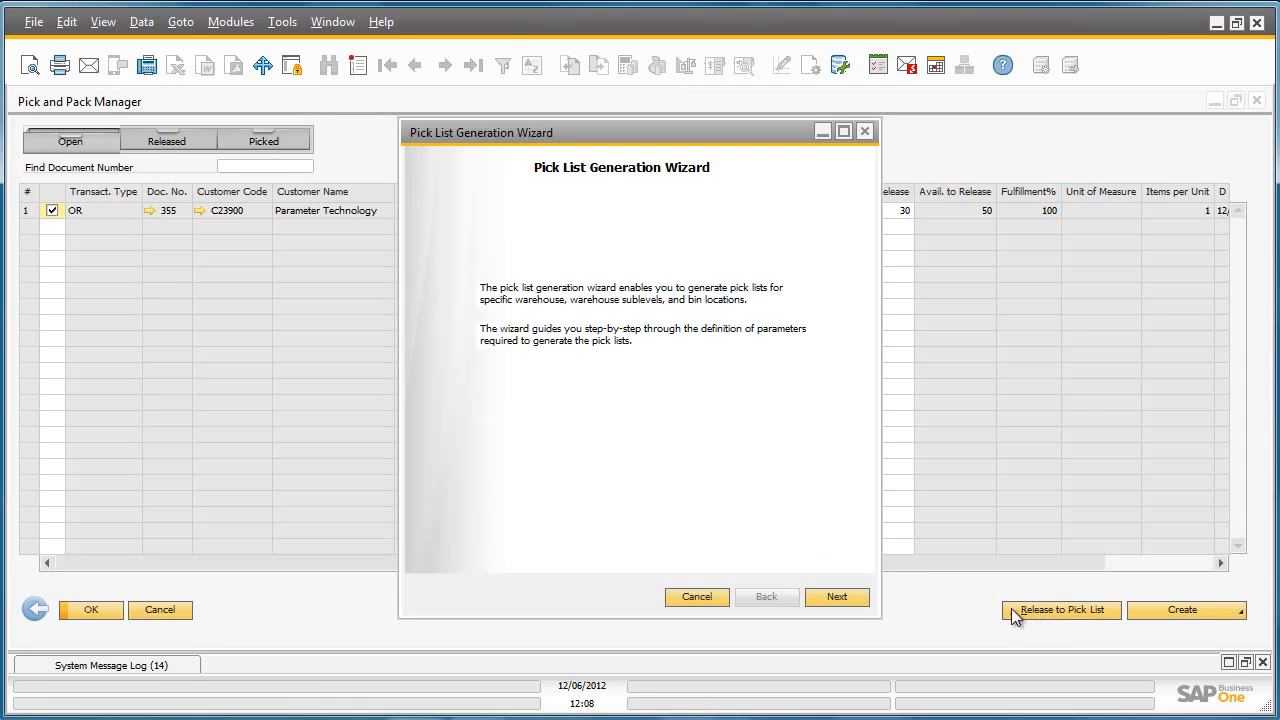
{"action": "left_click", "coordinate": [848, 597]}
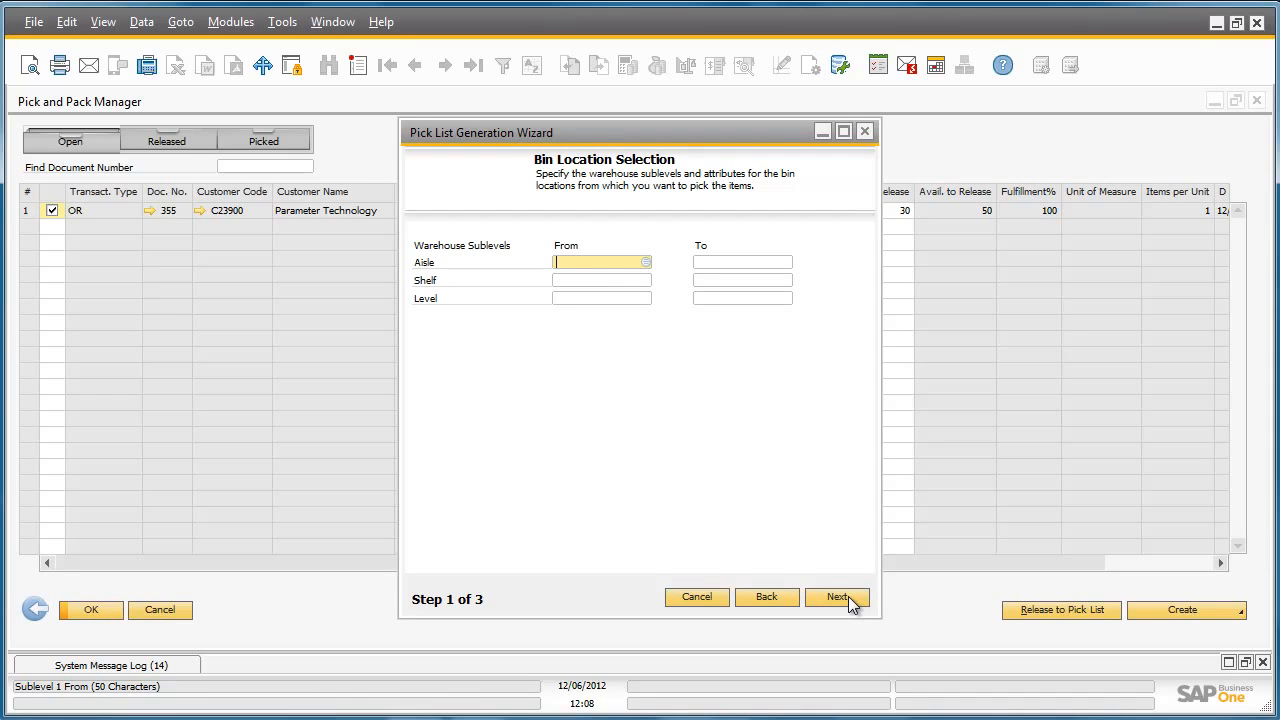
{"action": "left_click", "coordinate": [848, 596]}
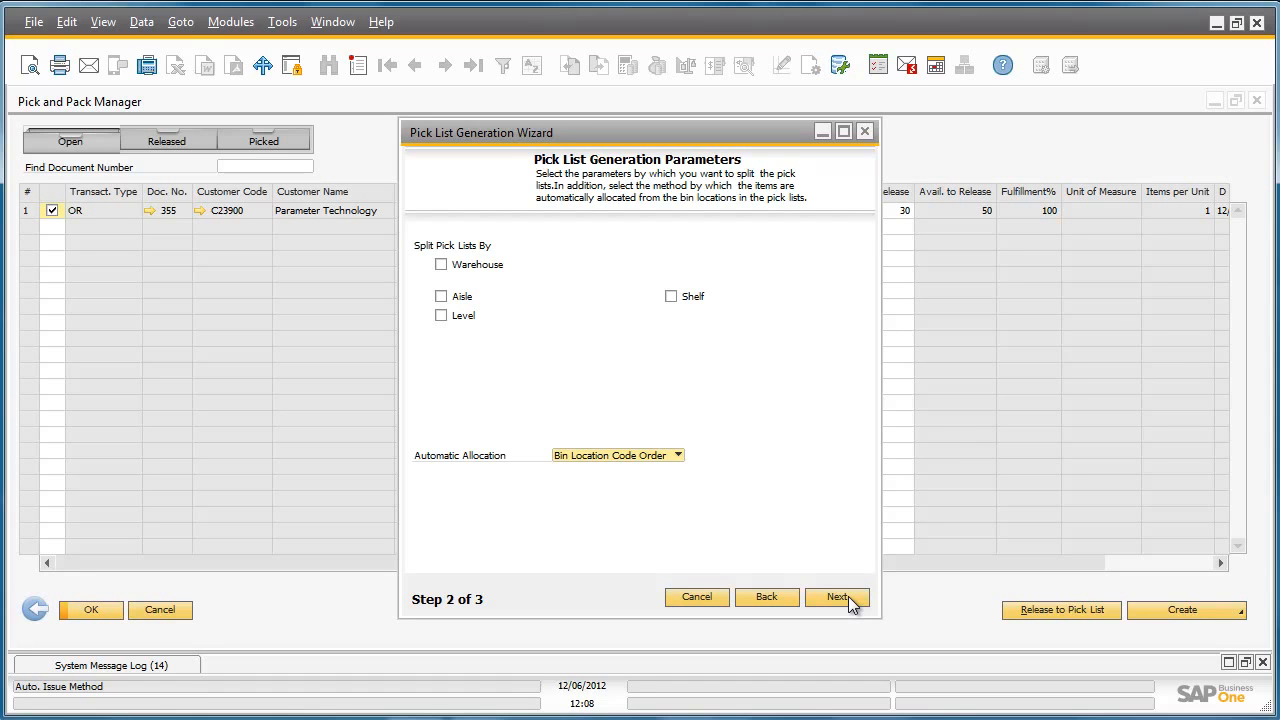
{"action": "left_click", "coordinate": [848, 596]}
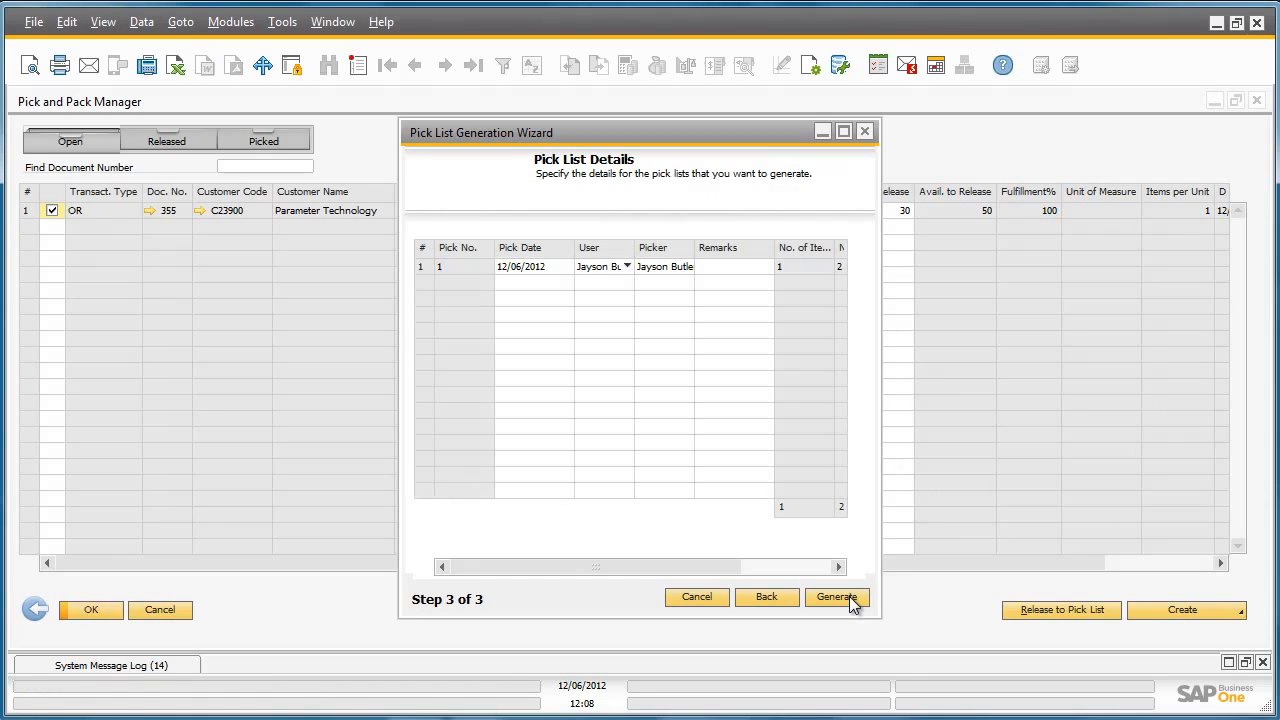
{"action": "left_click", "coordinate": [843, 132]}
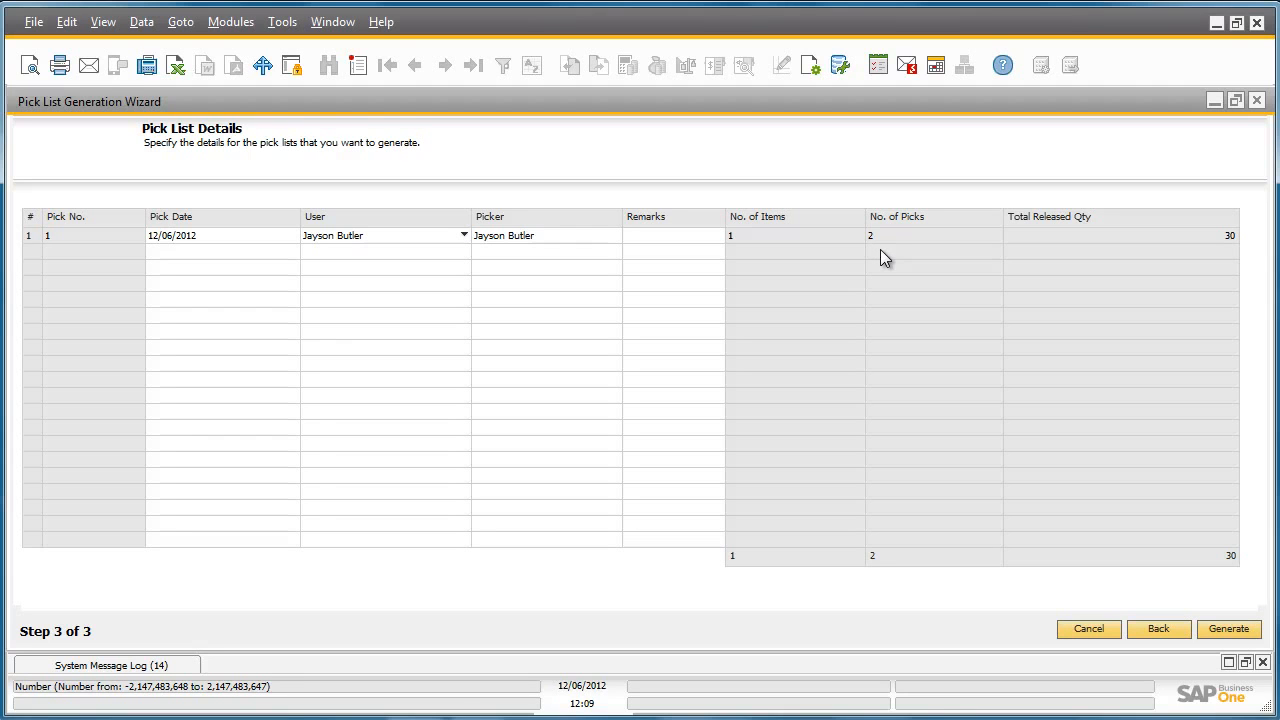
{"action": "left_click", "coordinate": [1225, 630]}
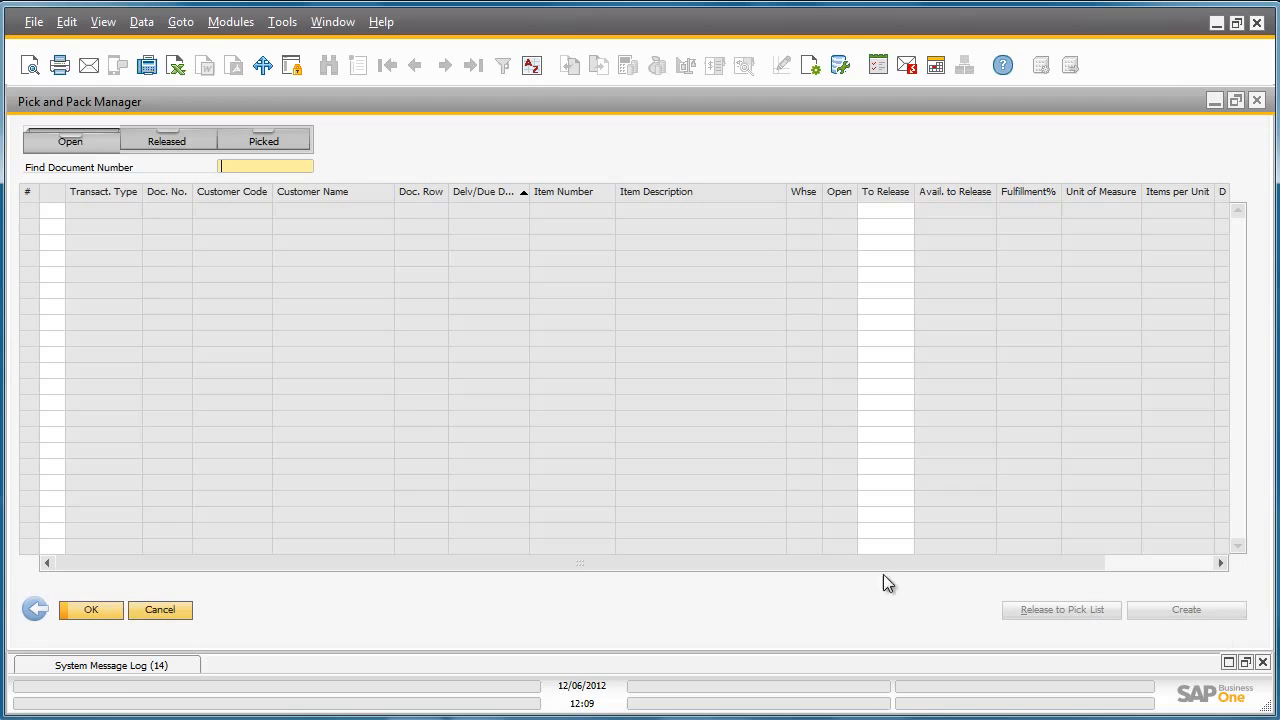
Open the released pick list in full size, pick all released quantities from both bins and update the list
{"action": "left_click", "coordinate": [165, 141]}
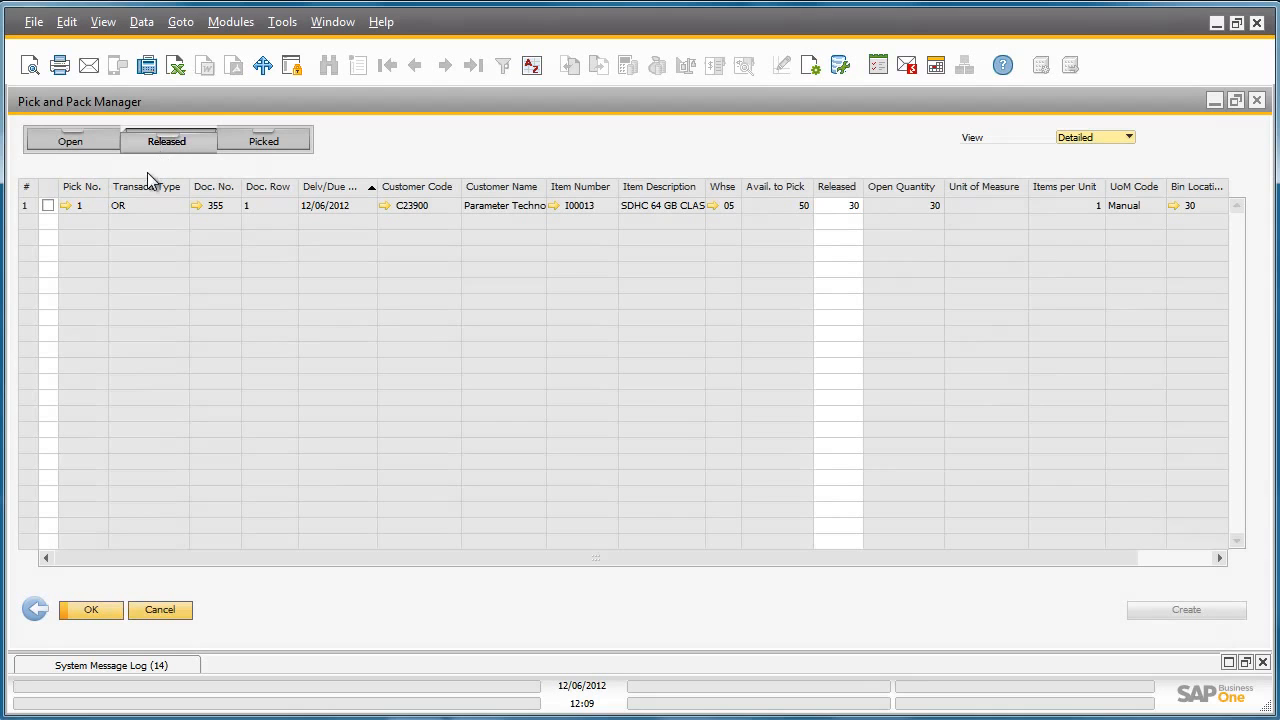
{"action": "left_click", "coordinate": [48, 204]}
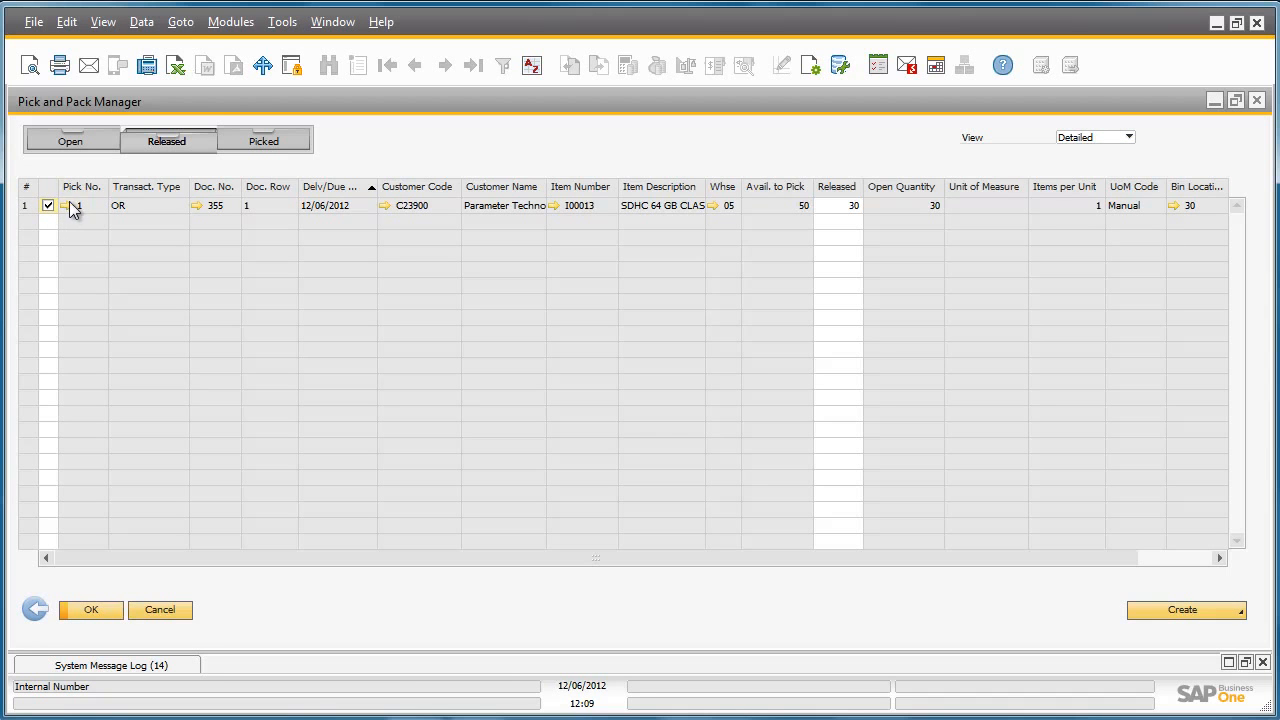
{"action": "left_click", "coordinate": [65, 205]}
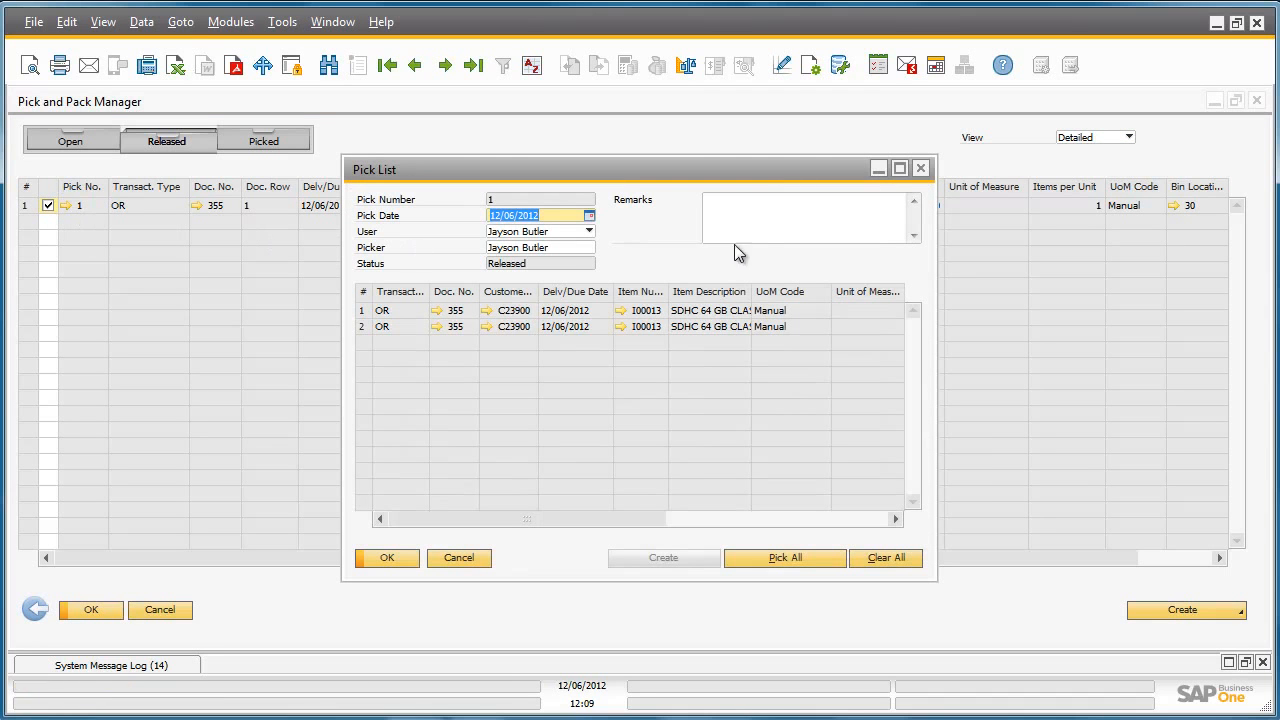
{"action": "left_click", "coordinate": [900, 168]}
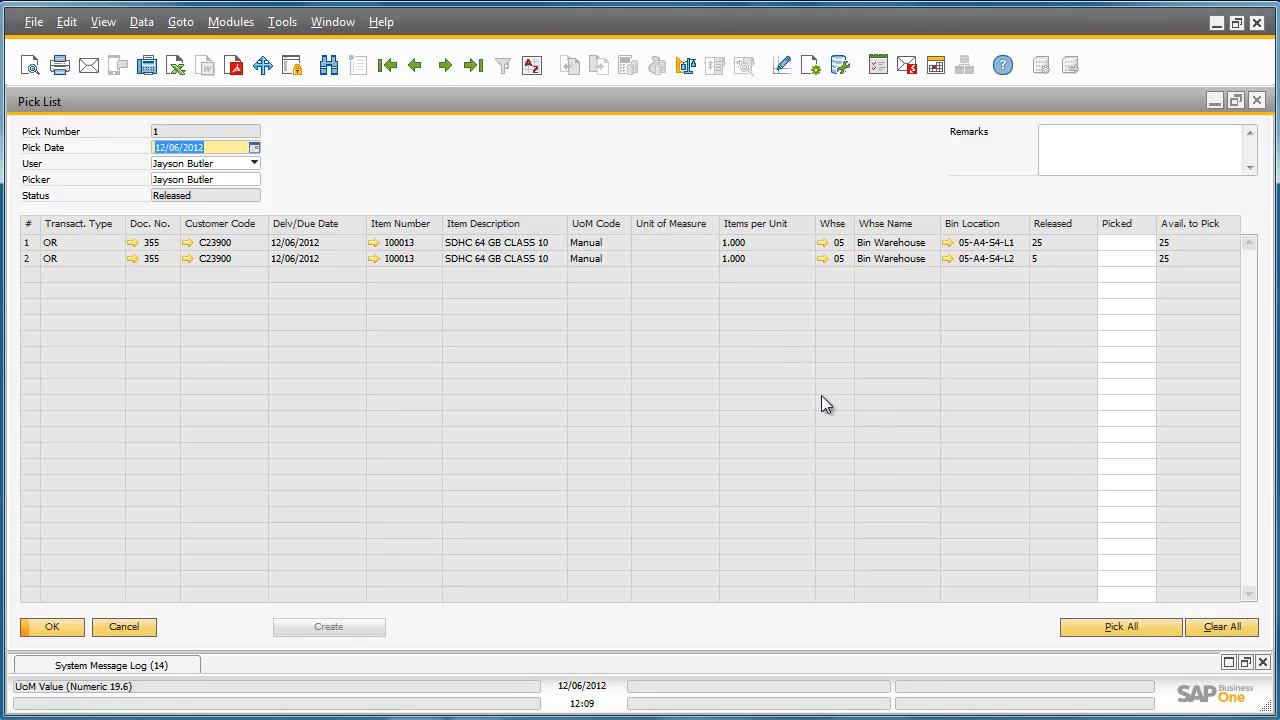
{"action": "left_click", "coordinate": [1127, 630]}
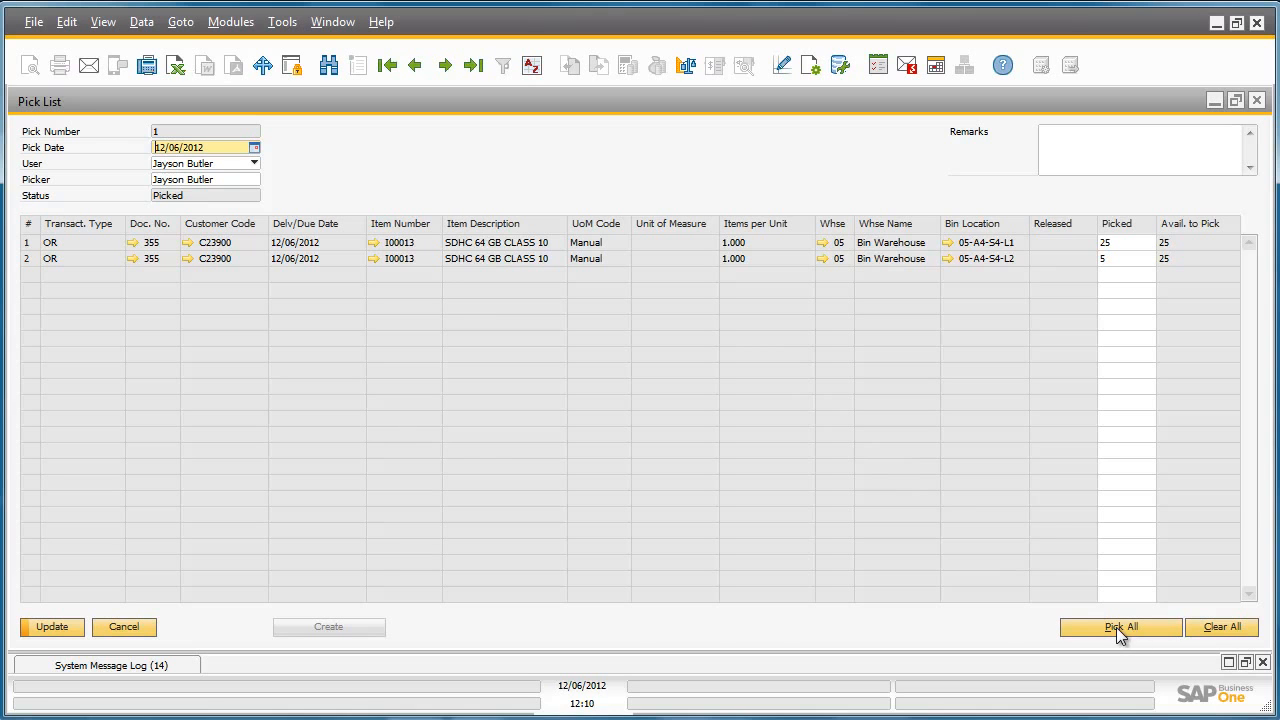
{"action": "left_click", "coordinate": [52, 627]}
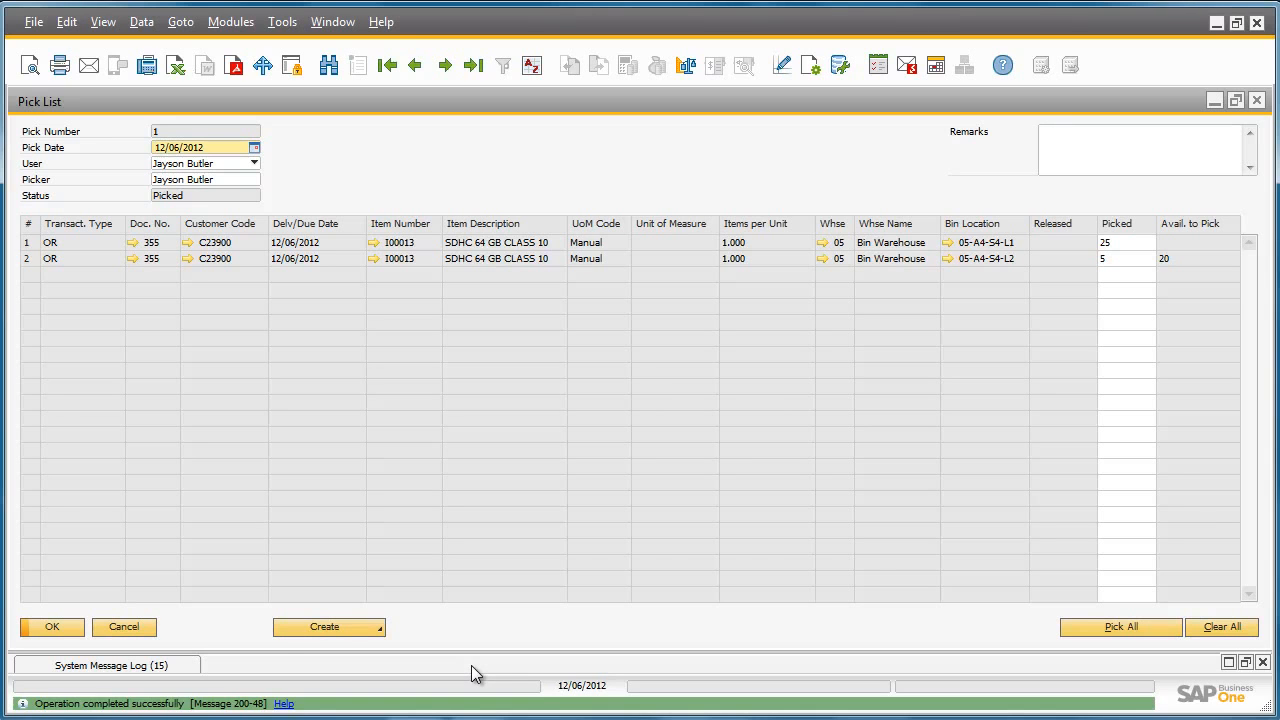
Create a manual delivery from the picked list and review the bin location allocation of its SDHC row
{"action": "left_click", "coordinate": [363, 628]}
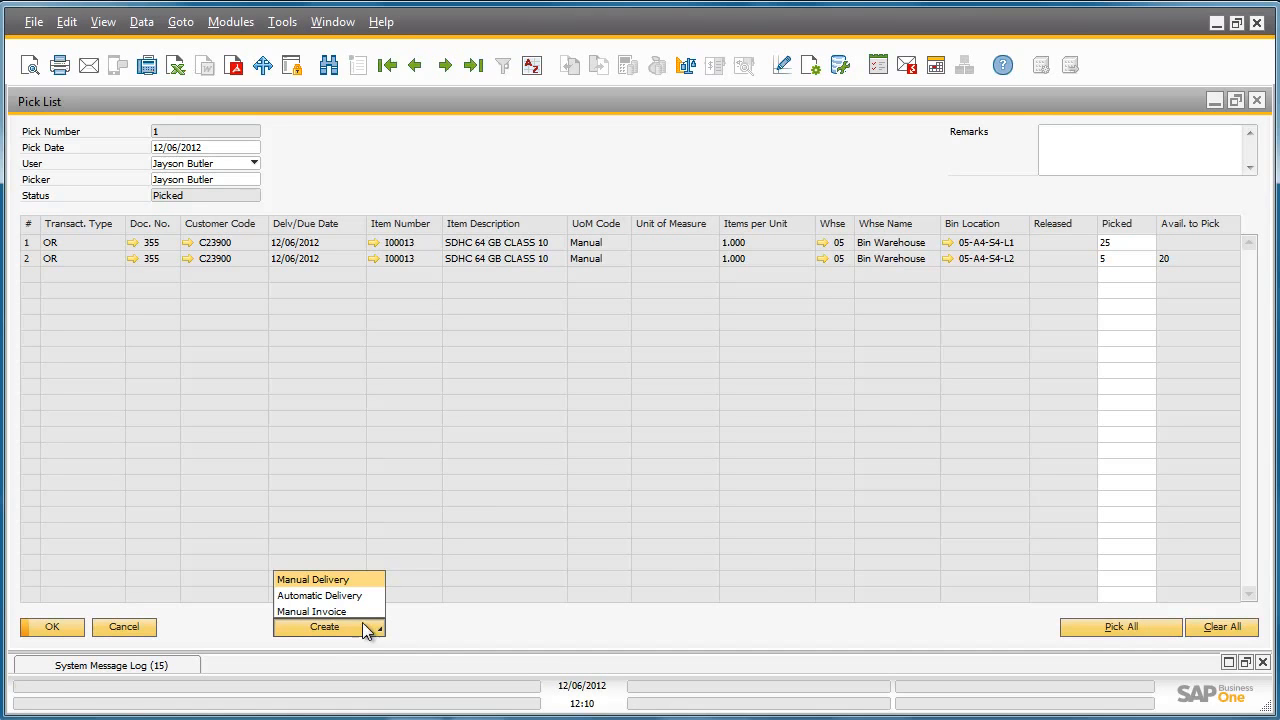
{"action": "left_click", "coordinate": [371, 578]}
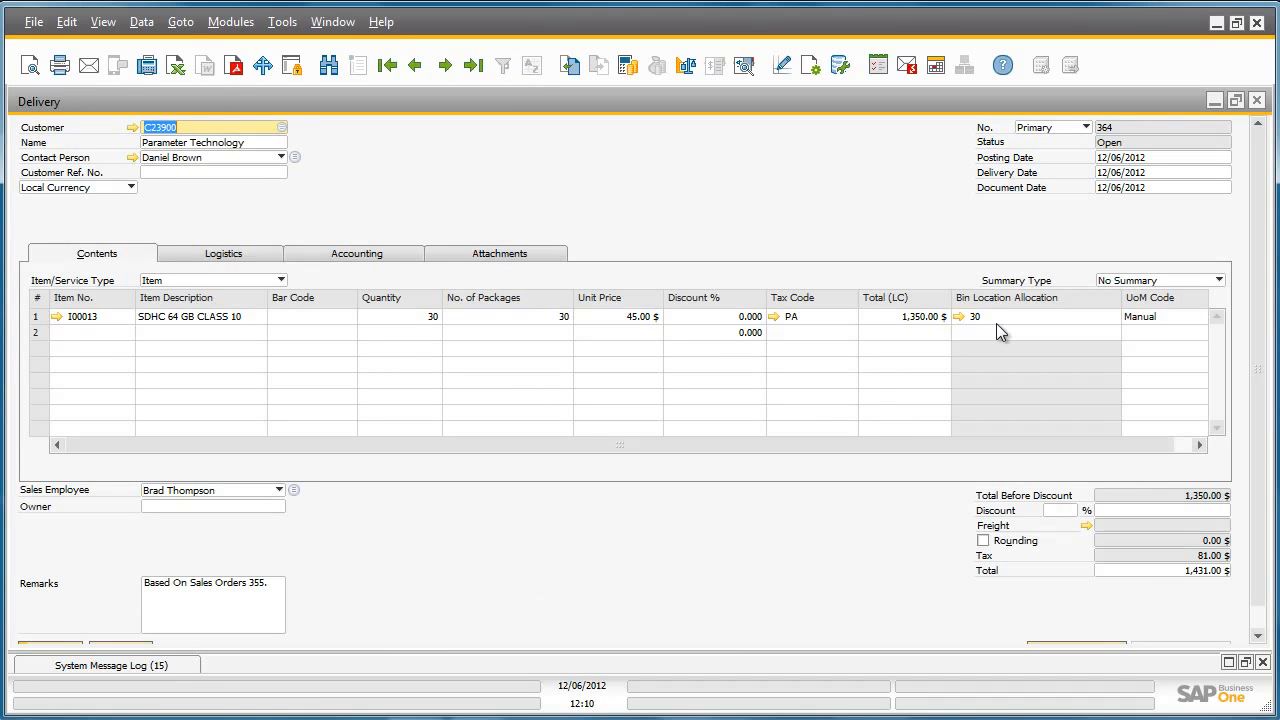
{"action": "left_click", "coordinate": [958, 316]}
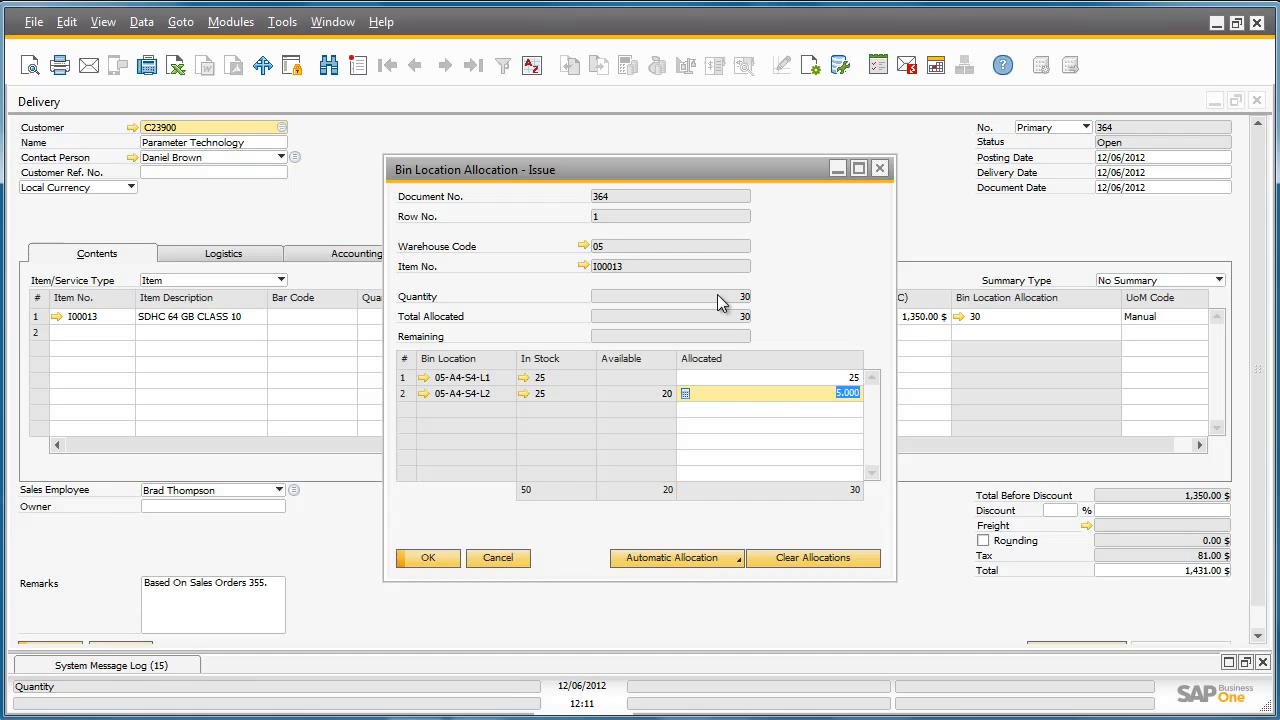
{"action": "left_click", "coordinate": [438, 558]}
Add the delivery document and confirm its creation
{"action": "scroll", "coordinate": [428, 558], "scroll_direction": "down", "scroll_amount": 1}
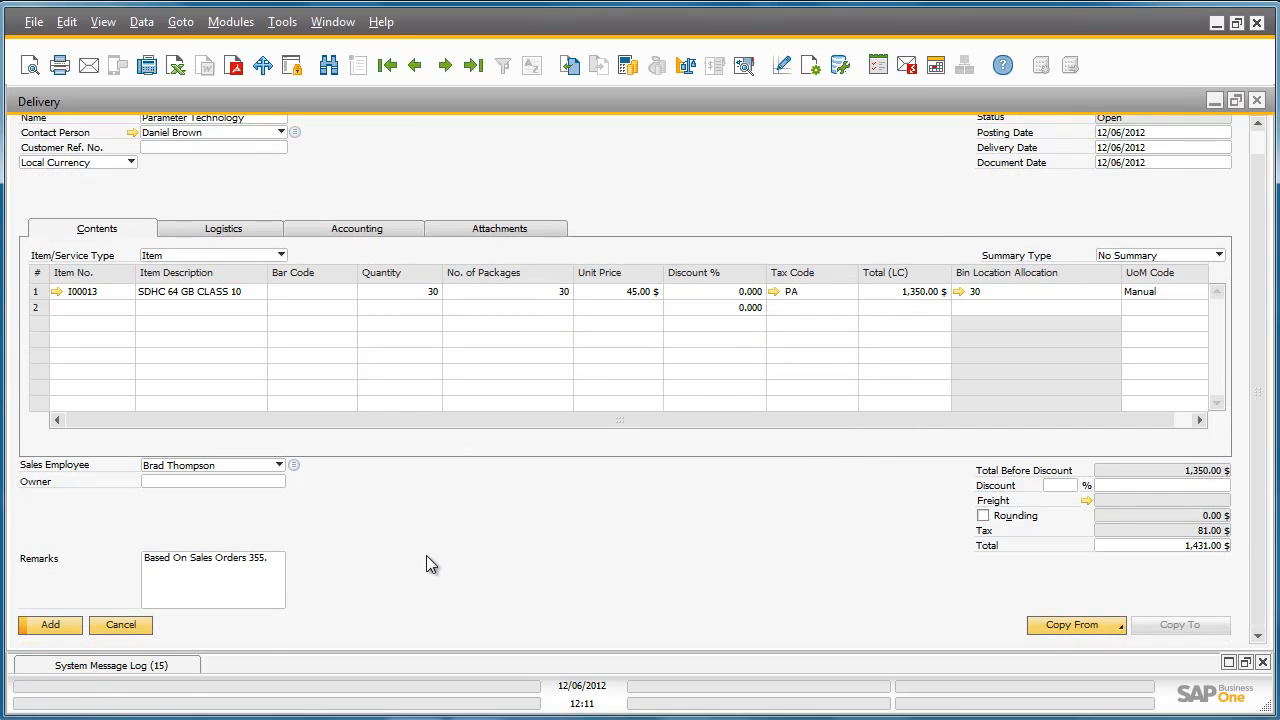
{"action": "left_click", "coordinate": [51, 623]}
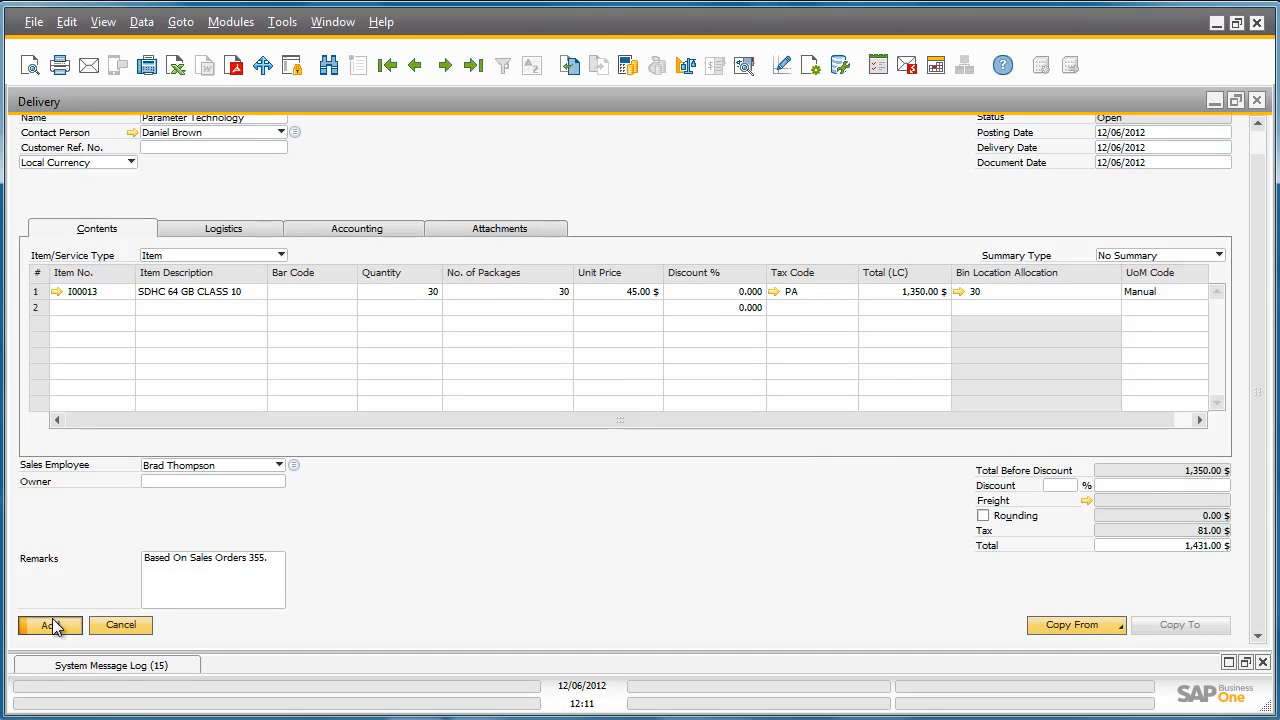
{"action": "left_click", "coordinate": [443, 380]}
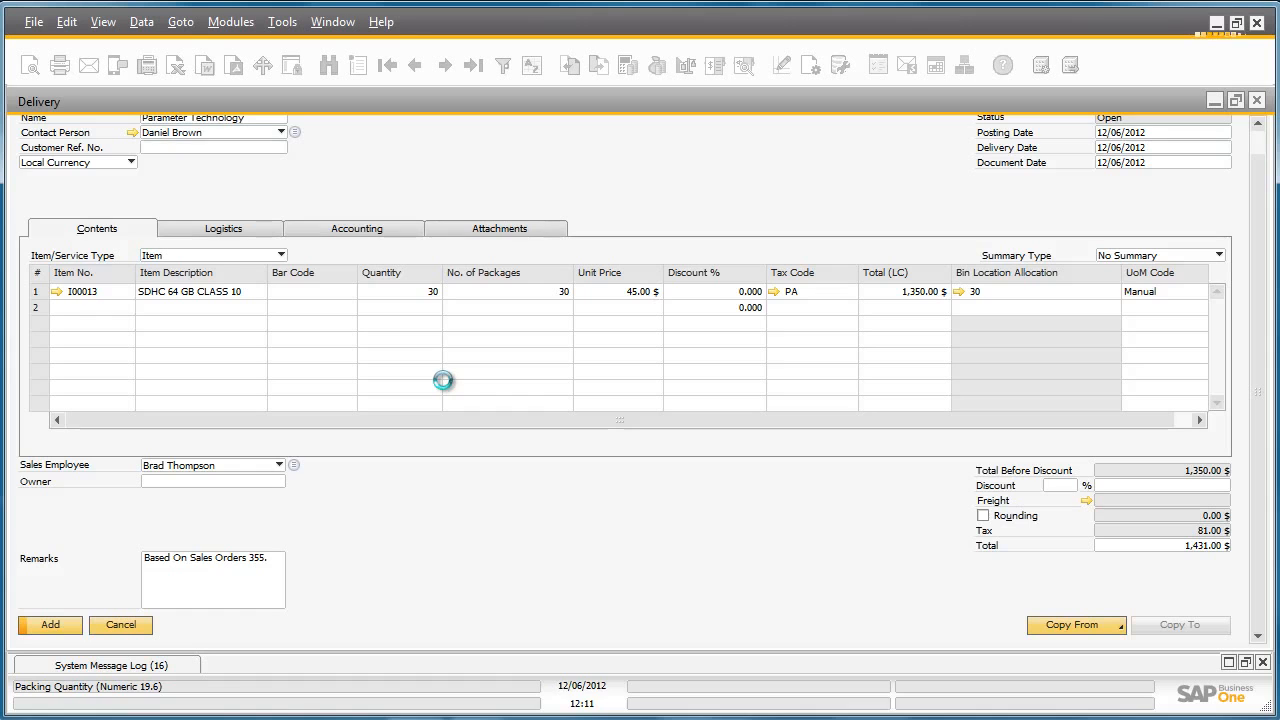